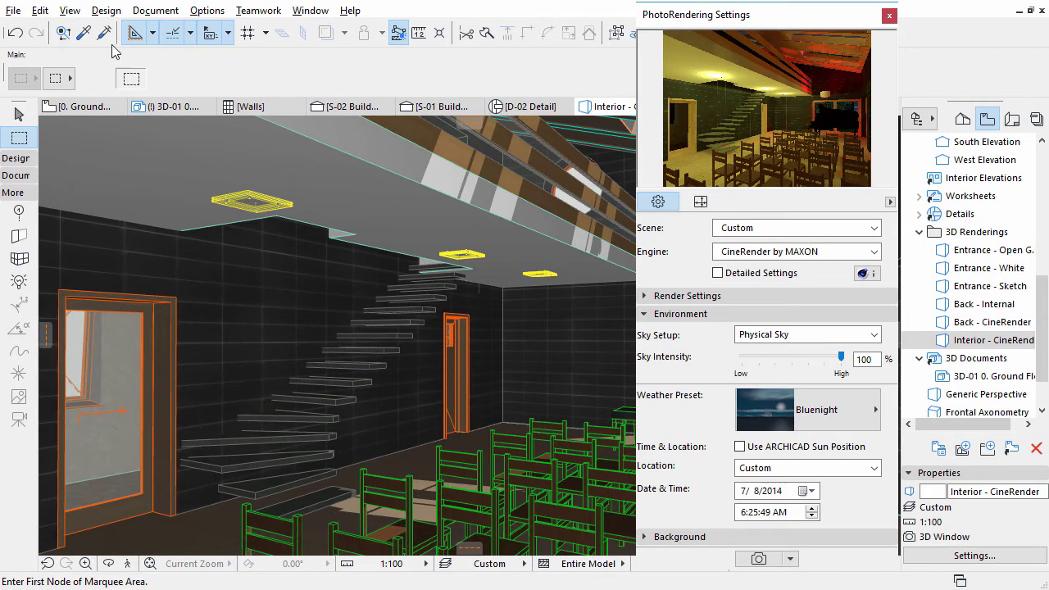
Open the project file TS03_ch9.pln from the Complete Project Files folder
click(16, 13)
mouse_move(39, 51)
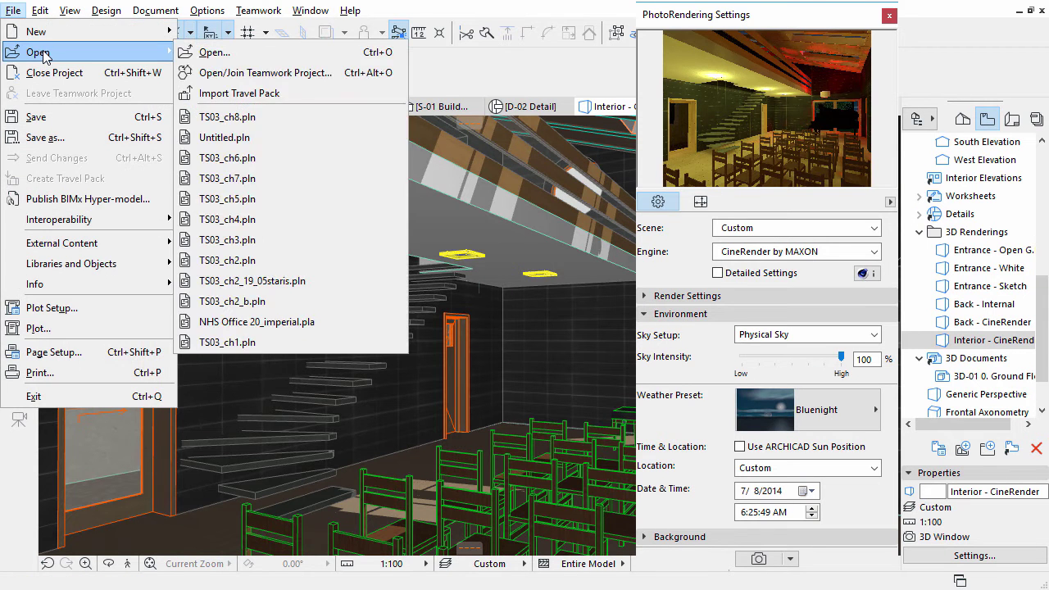
click(225, 50)
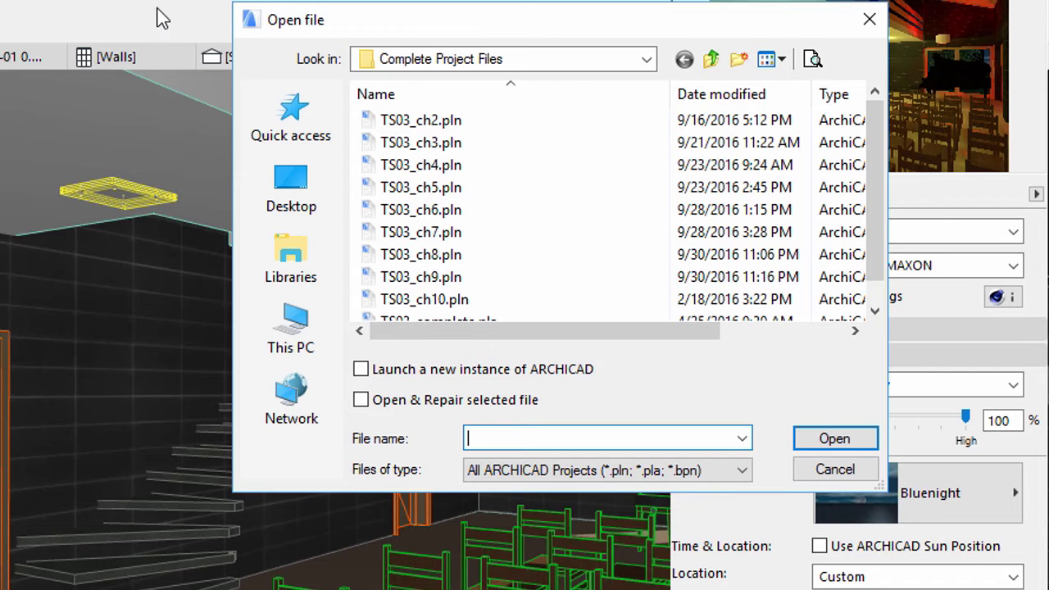
click(435, 279)
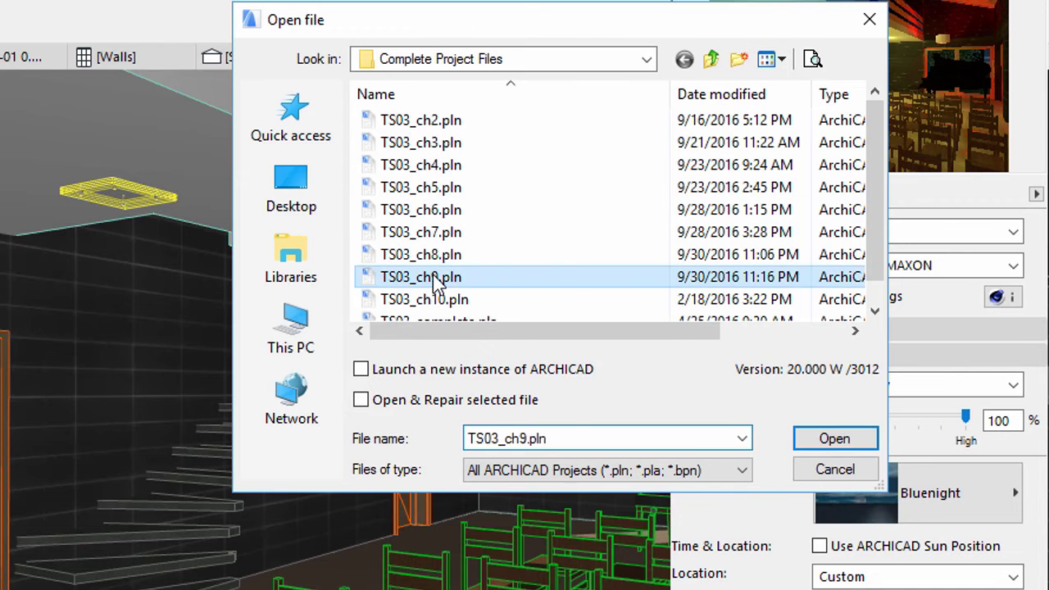
click(831, 441)
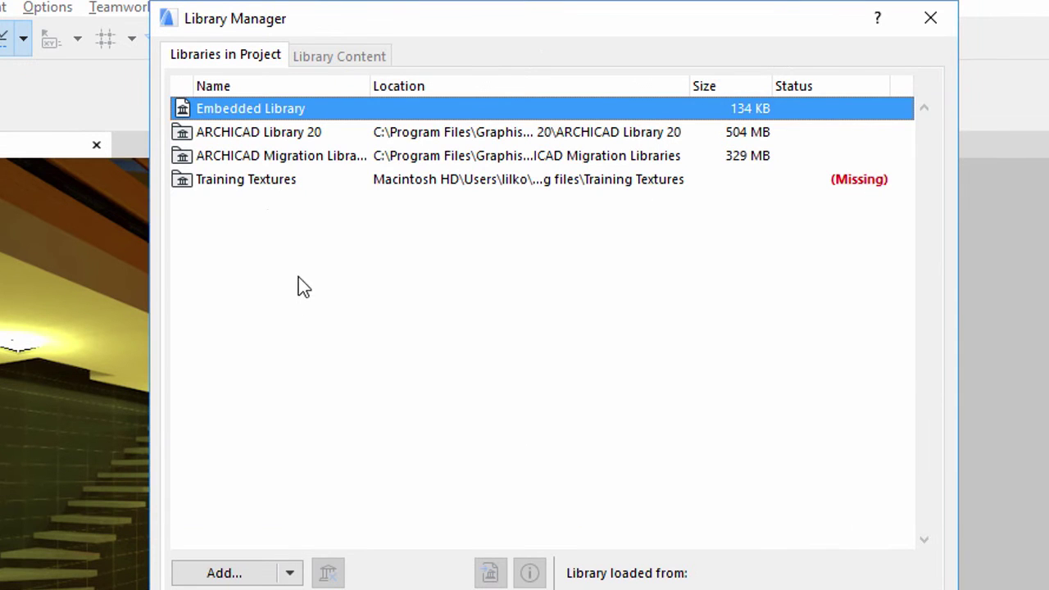
Replace the missing Training Textures library with the Training Textures folder from Training Files, and close the PhotoRendering Settings
click(265, 191)
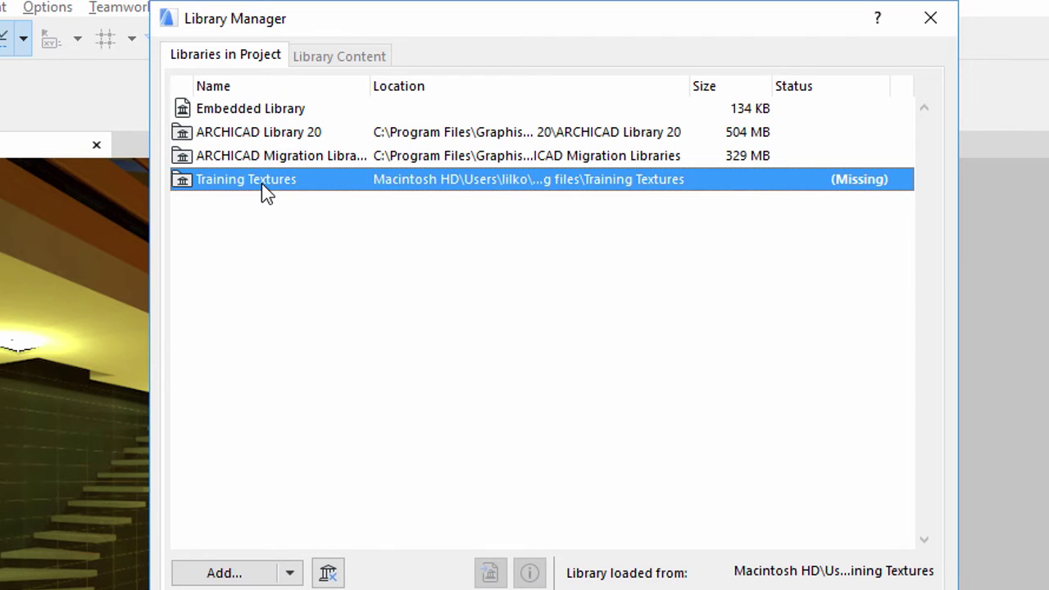
click(251, 574)
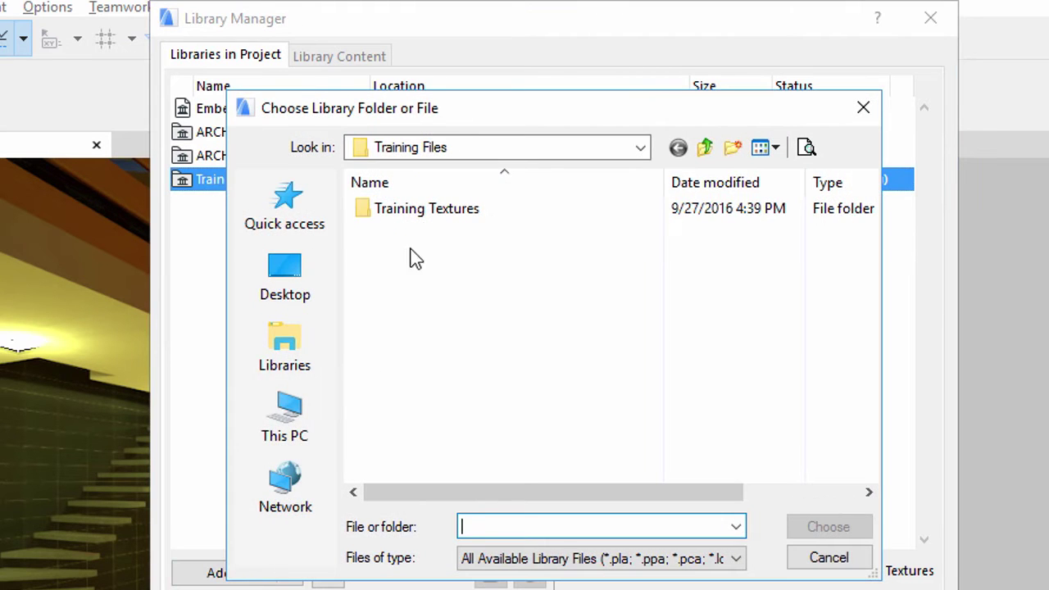
click(426, 221)
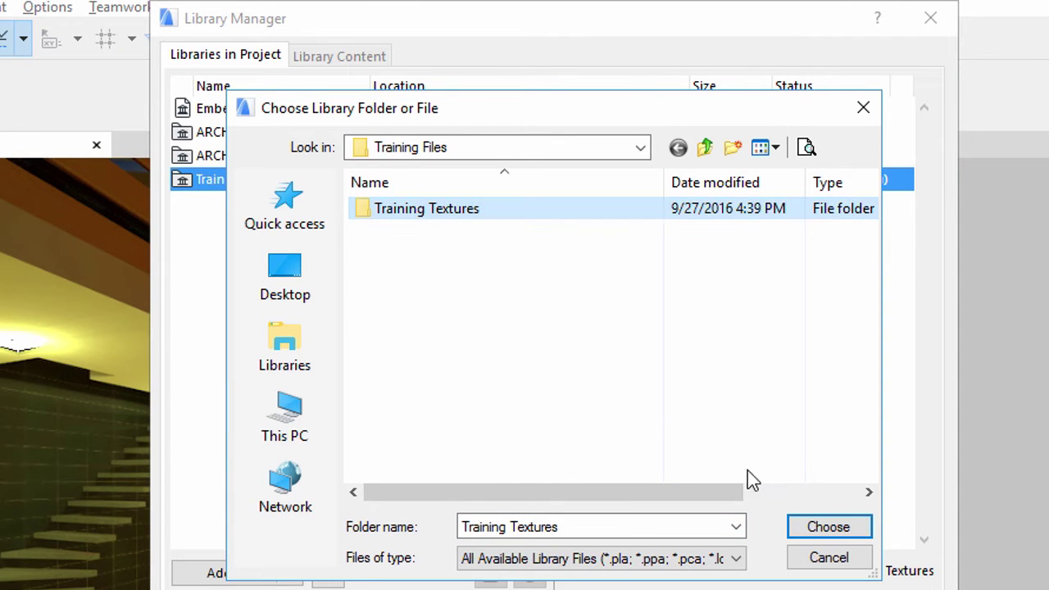
click(824, 529)
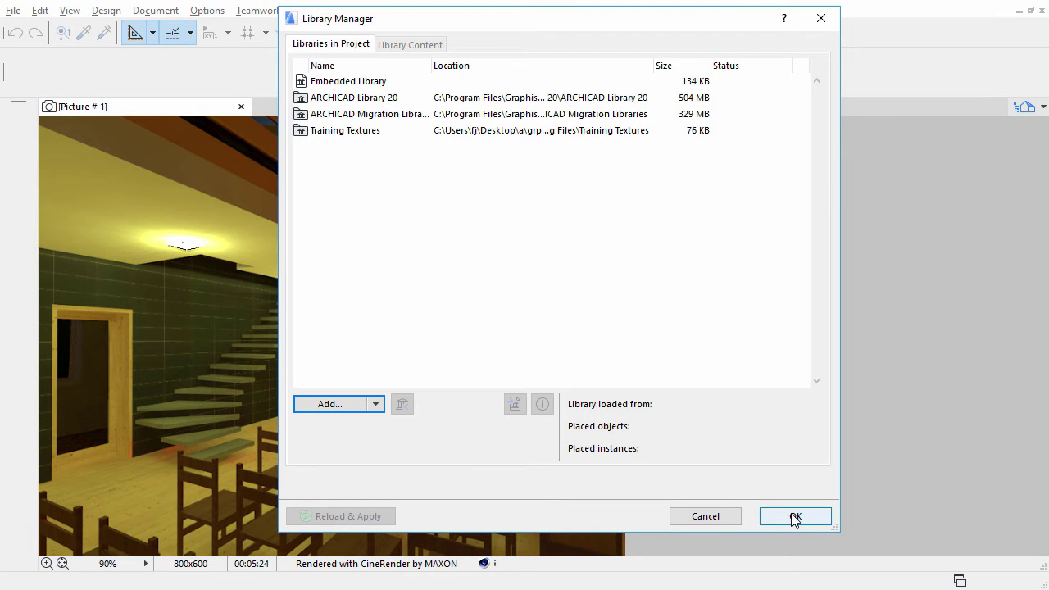
click(794, 516)
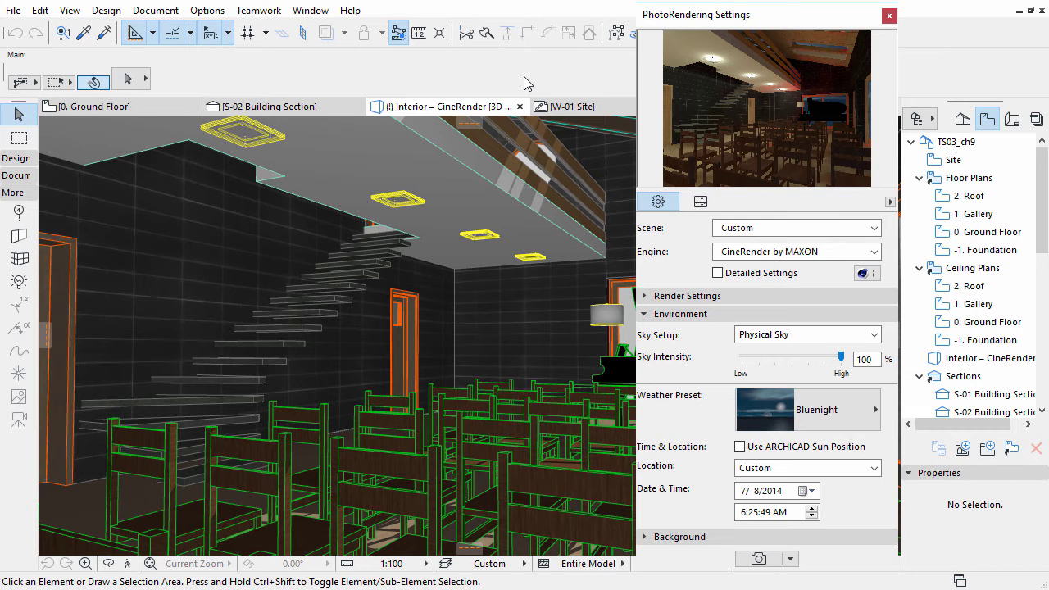
click(889, 18)
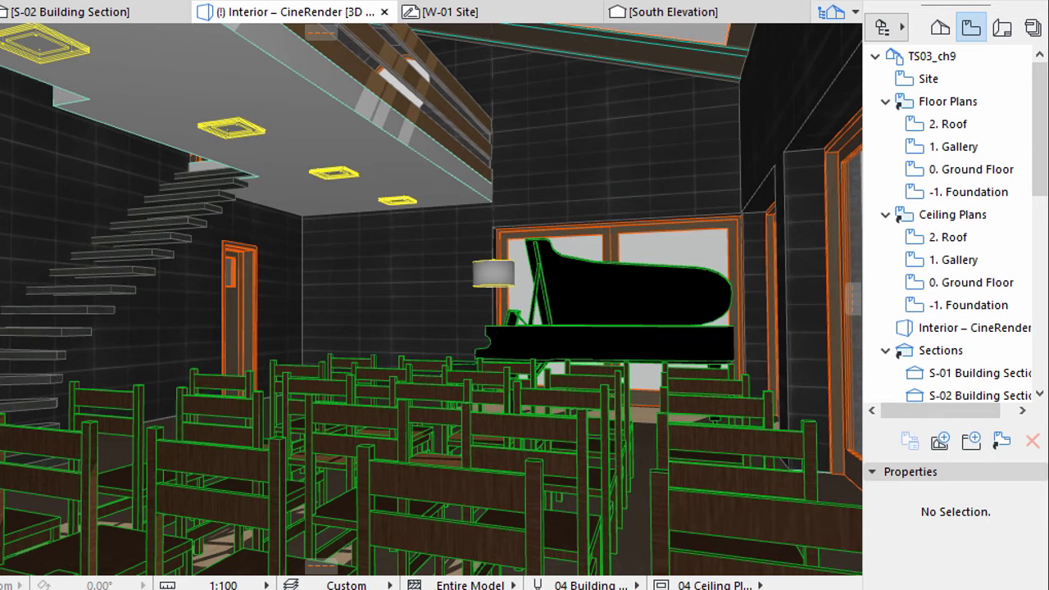
Review the floor plan layouts A.01.1 to A.01.3 and the elevation layouts A.02.1 and A.02.4 in the layout book
click(995, 36)
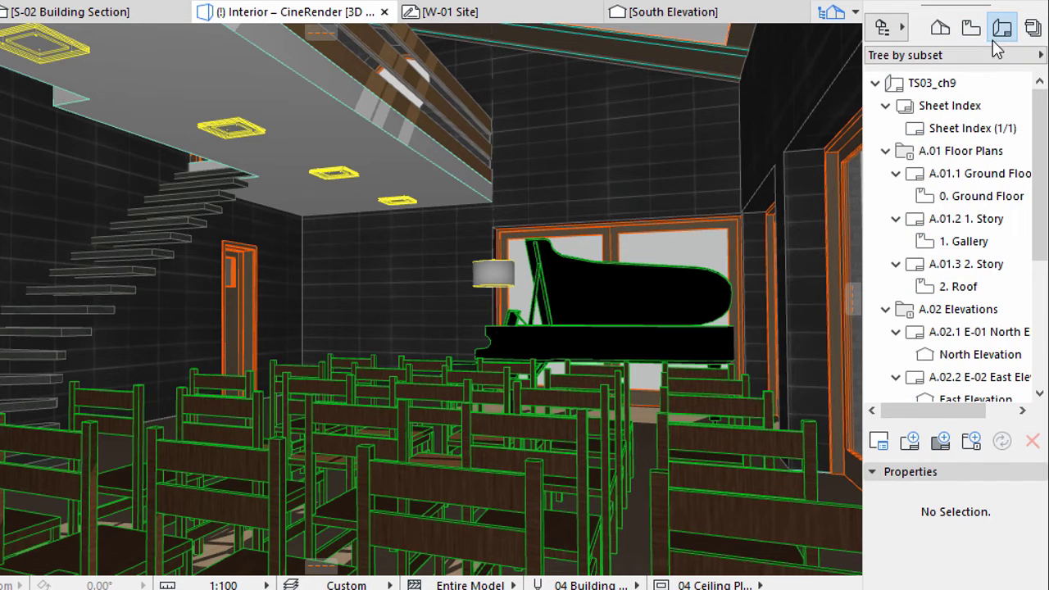
double_click(919, 174)
double_click(916, 219)
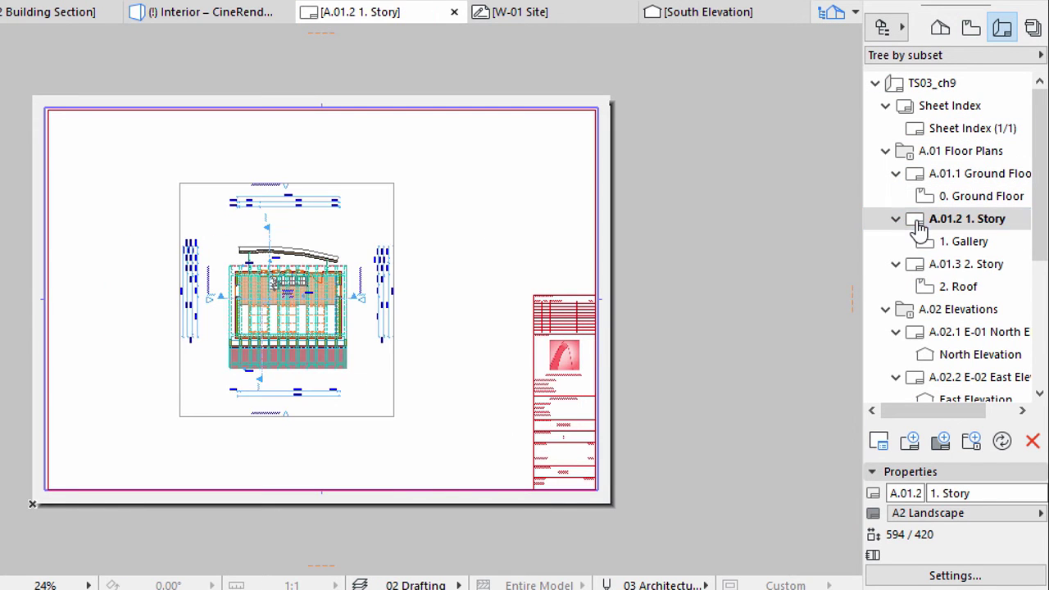
double_click(915, 262)
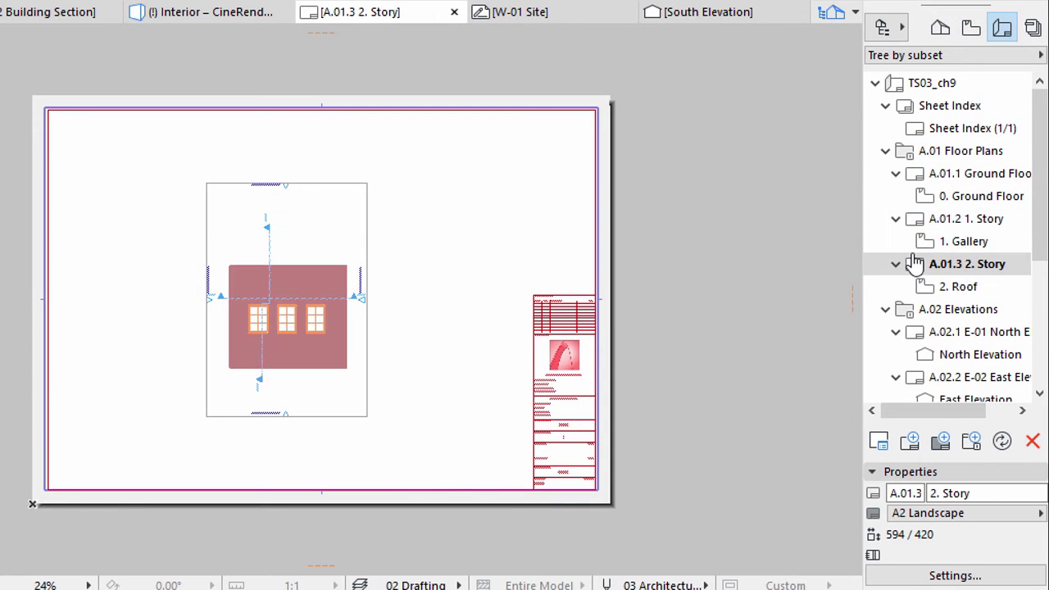
double_click(935, 332)
scroll(1019, 281, down, 5)
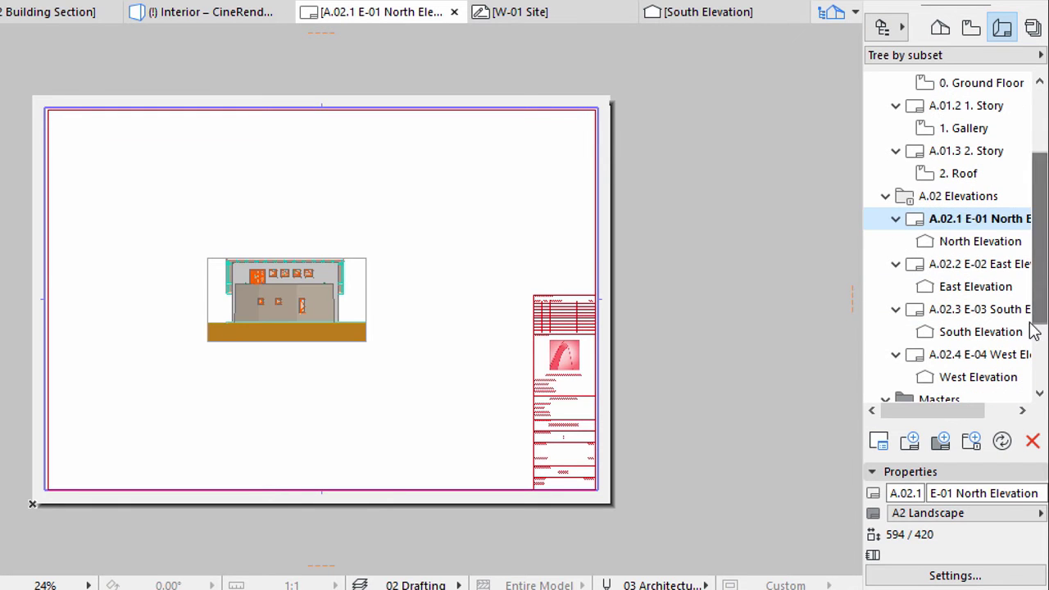
double_click(943, 354)
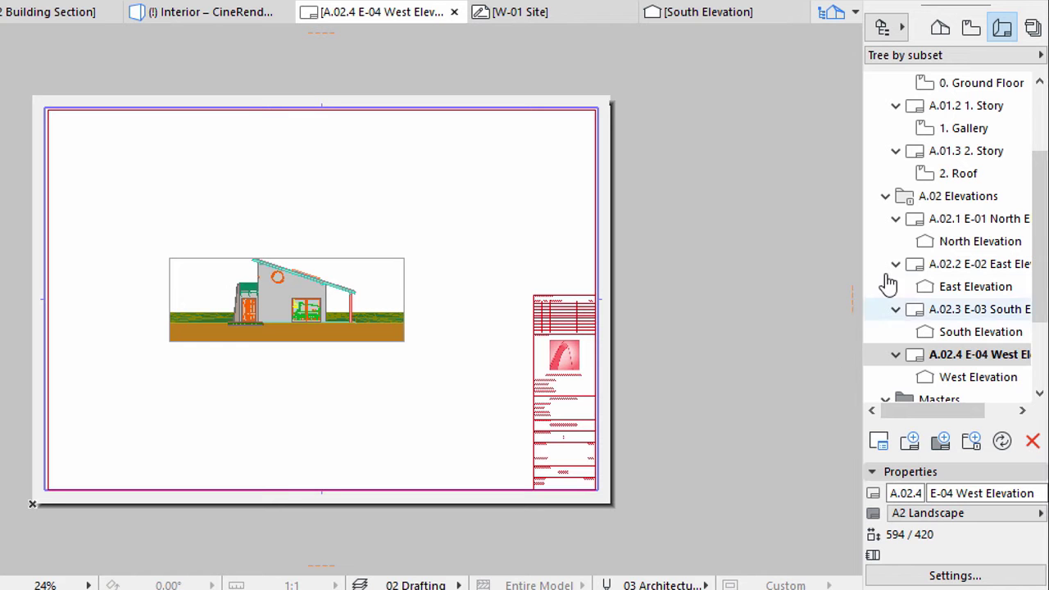
Select the East, North, South and West elevations in the project map and enable a uniform pen for their cut elements
click(942, 34)
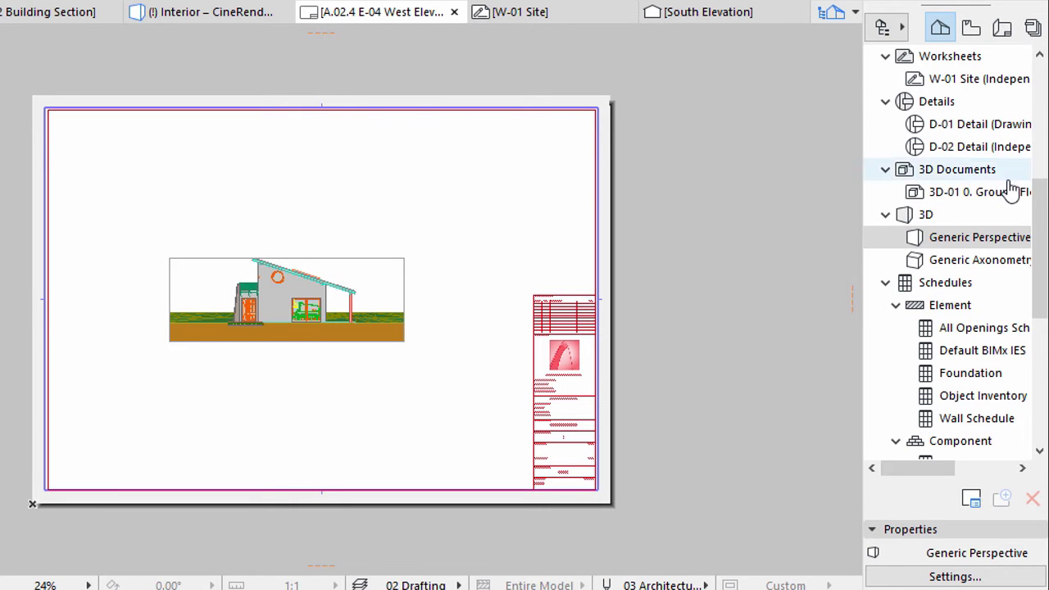
drag(1035, 218, 1038, 172)
click(951, 124)
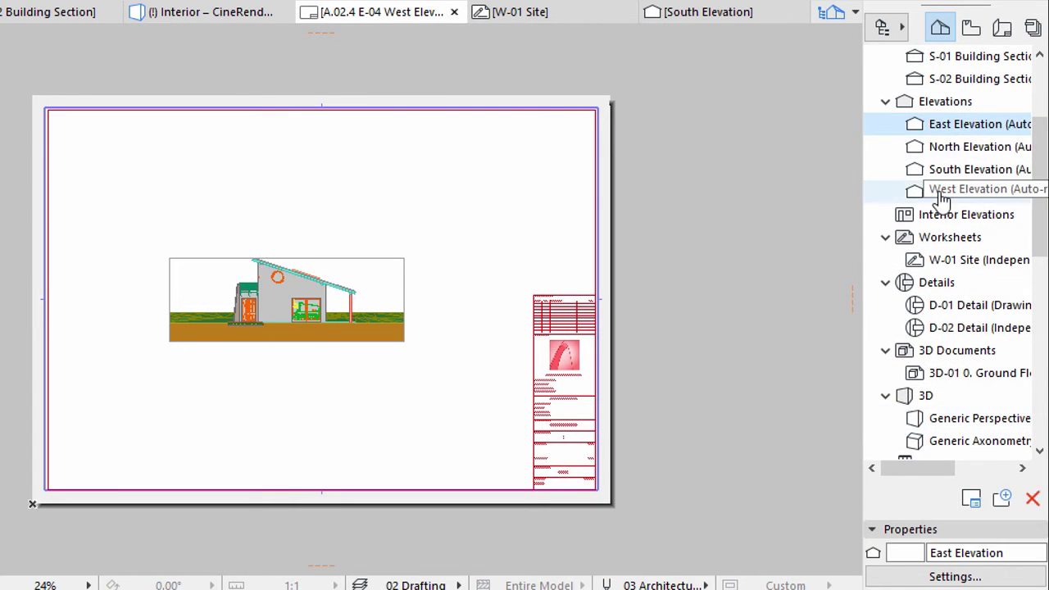
shift+click(942, 193)
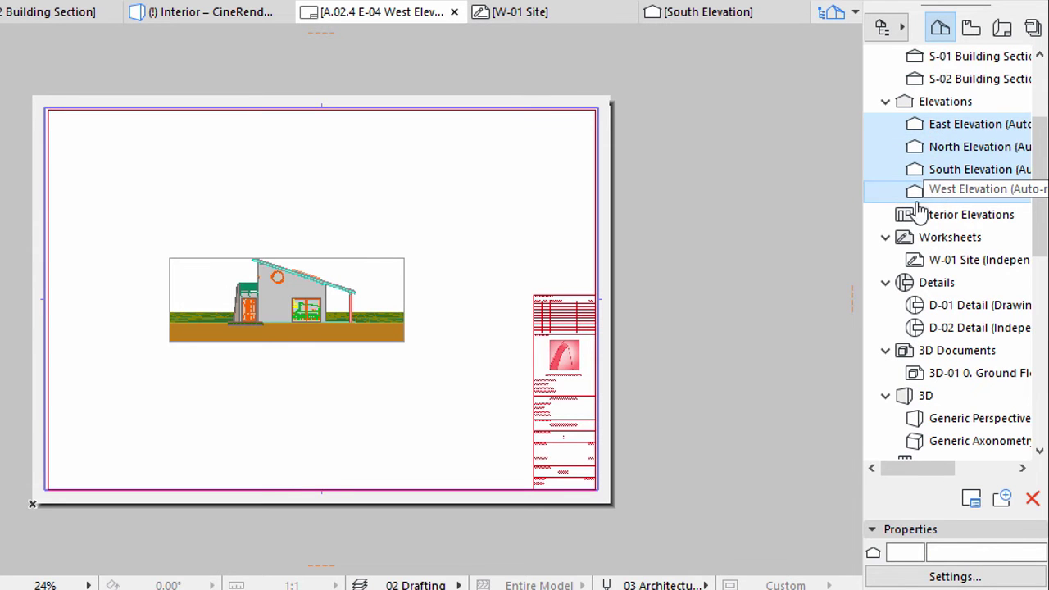
click(922, 579)
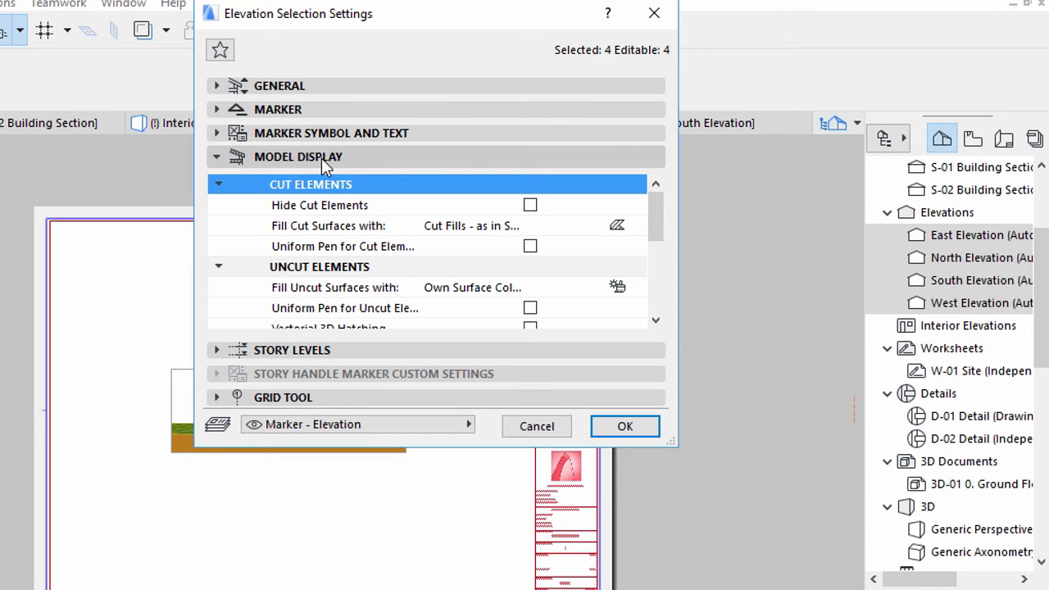
click(531, 248)
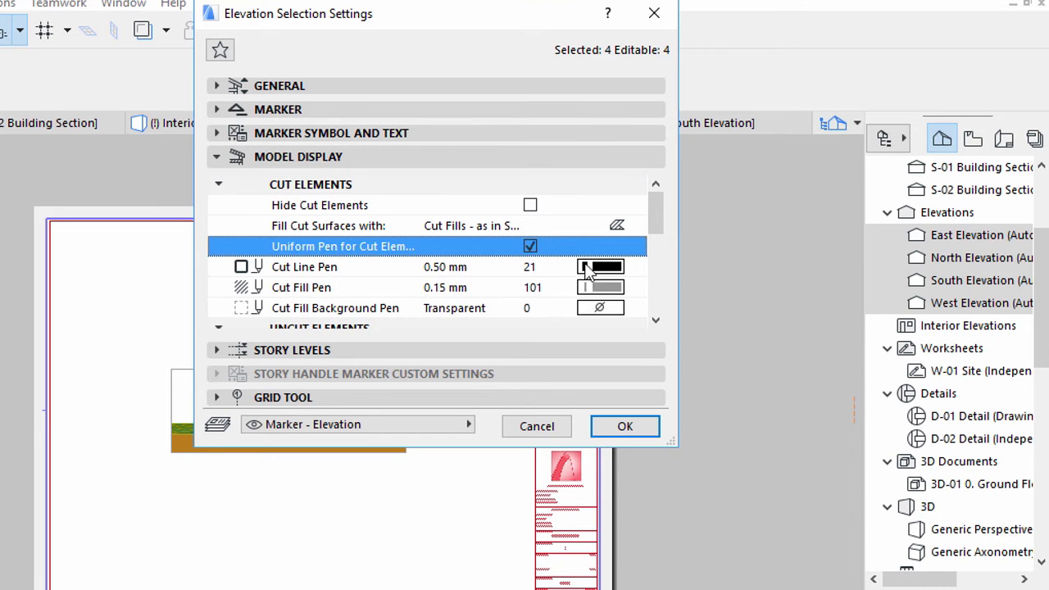
Enable a uniform pen and vectorial 3D hatching for the uncut elements of the selected elevations
scroll(661, 328, down, 3)
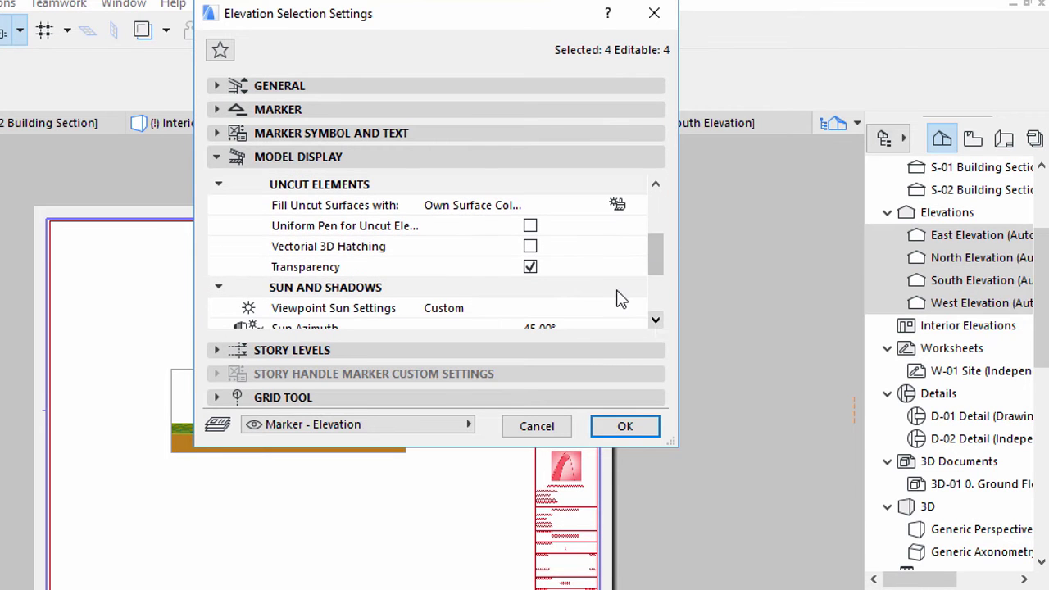
click(531, 227)
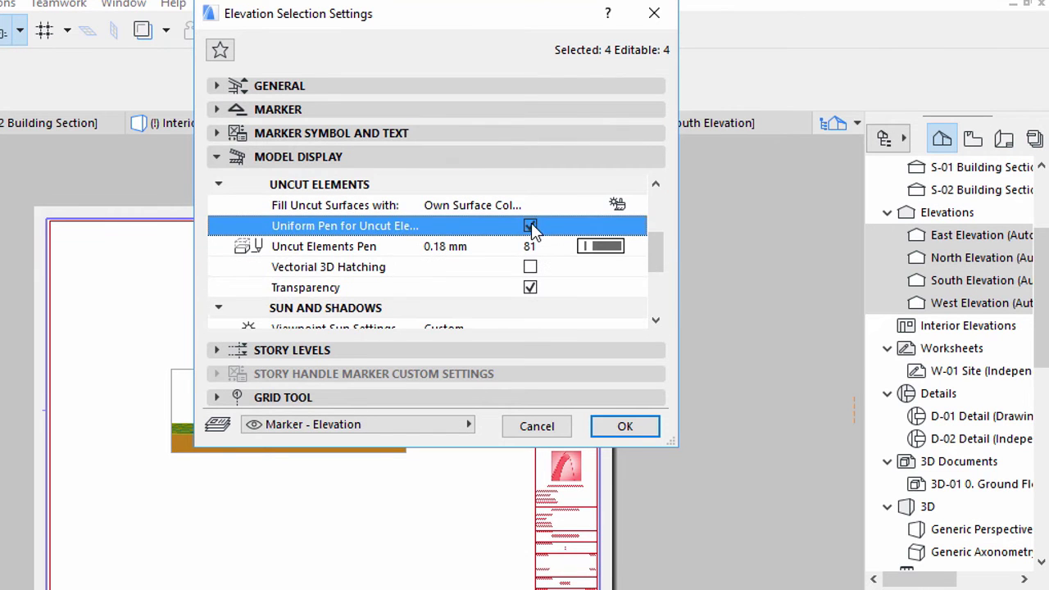
click(530, 267)
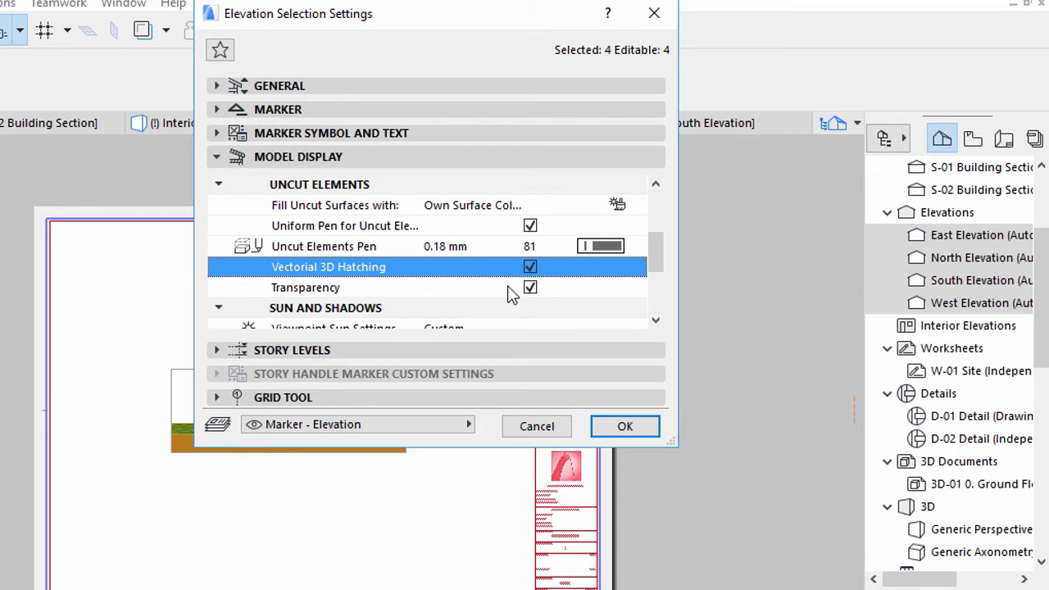
click(511, 294)
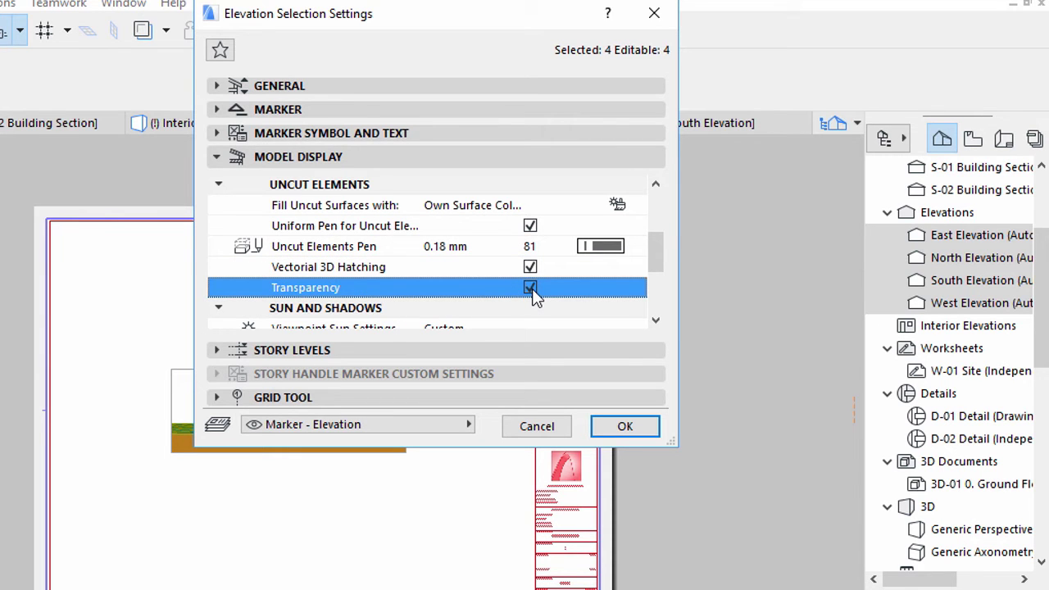
Turn on the sun shadow and the marked distant area for the four elevations
click(656, 320)
scroll(614, 311, down, 2)
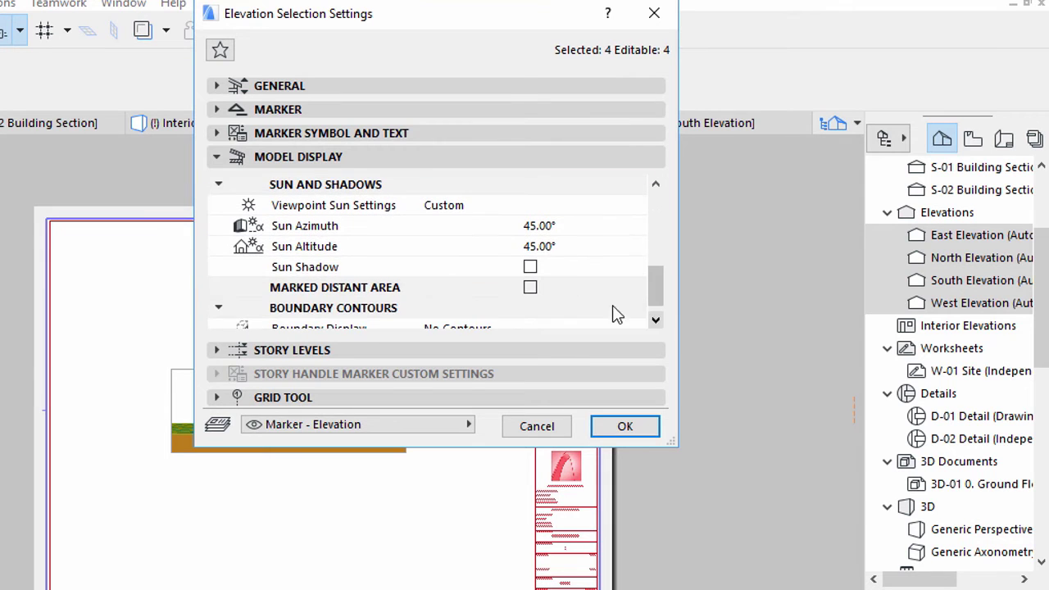
click(531, 267)
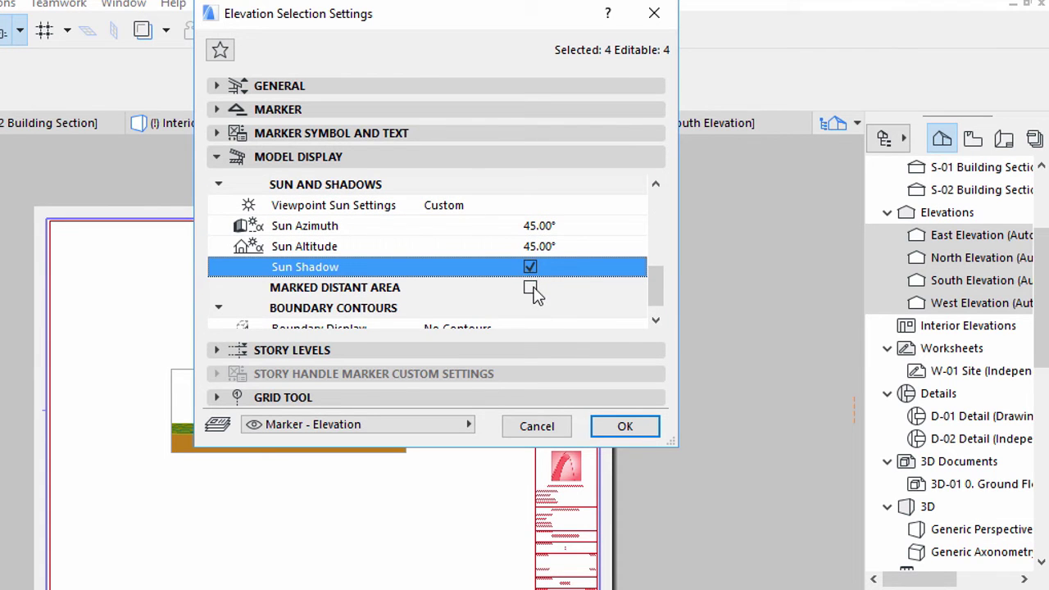
click(530, 287)
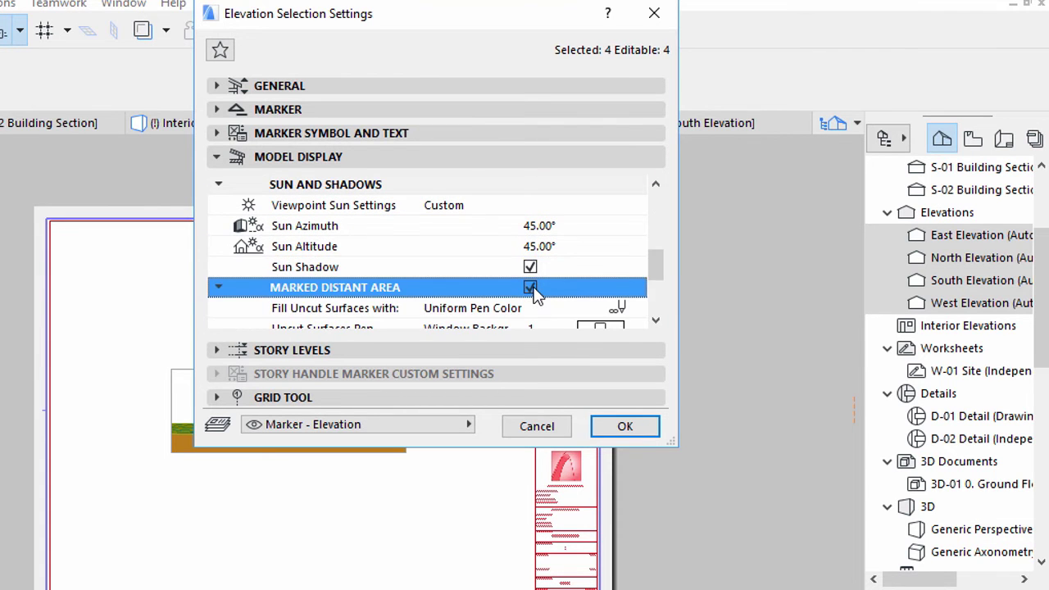
Enable vectorial 3D hatching and sun shadow for the marked distant area, and apply the elevation settings
scroll(533, 295, down, 3)
scroll(534, 297, down, 3)
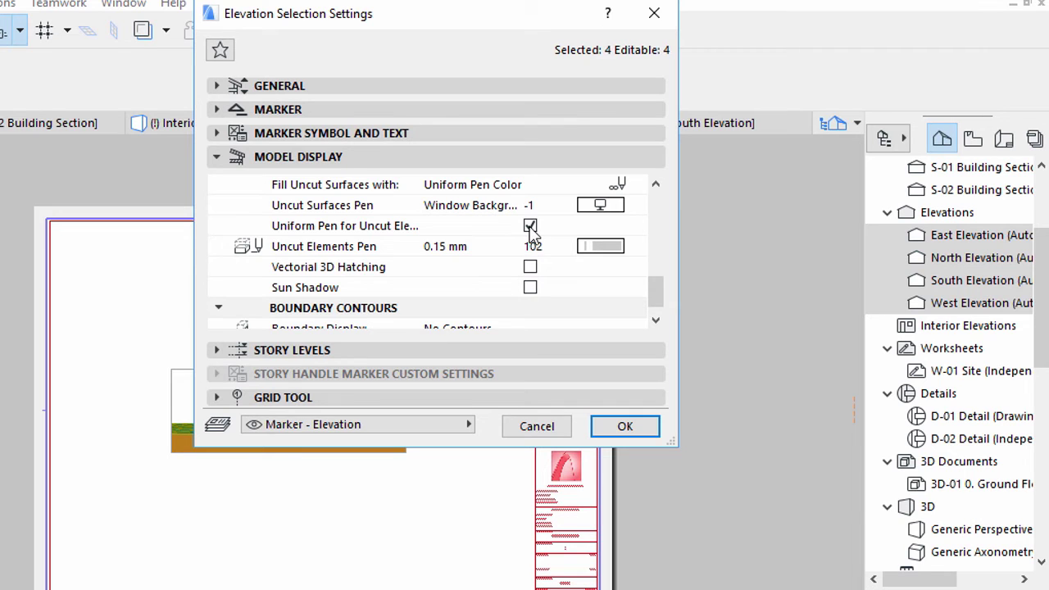
click(530, 268)
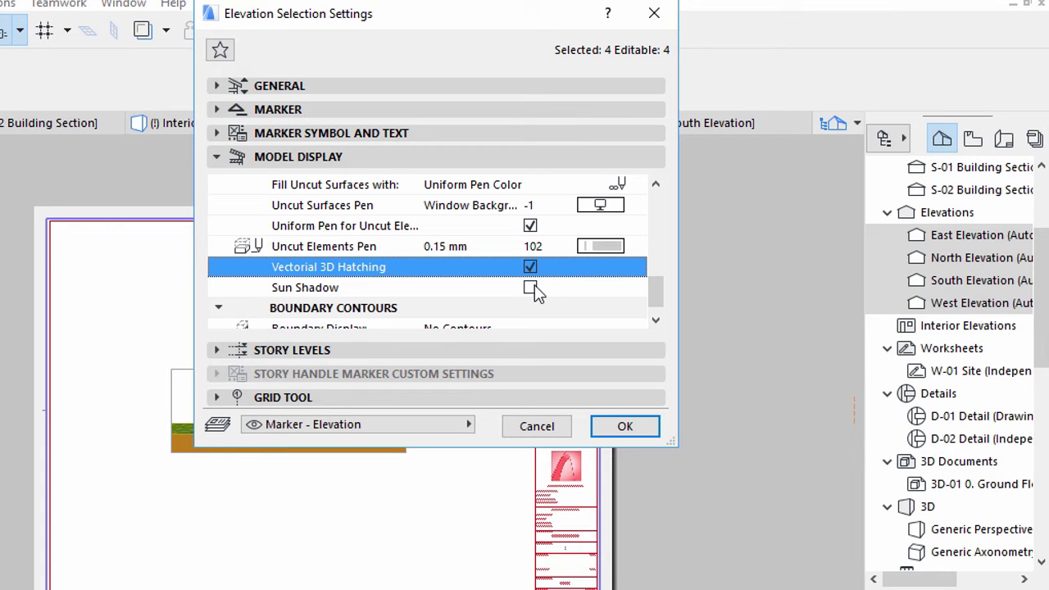
click(532, 288)
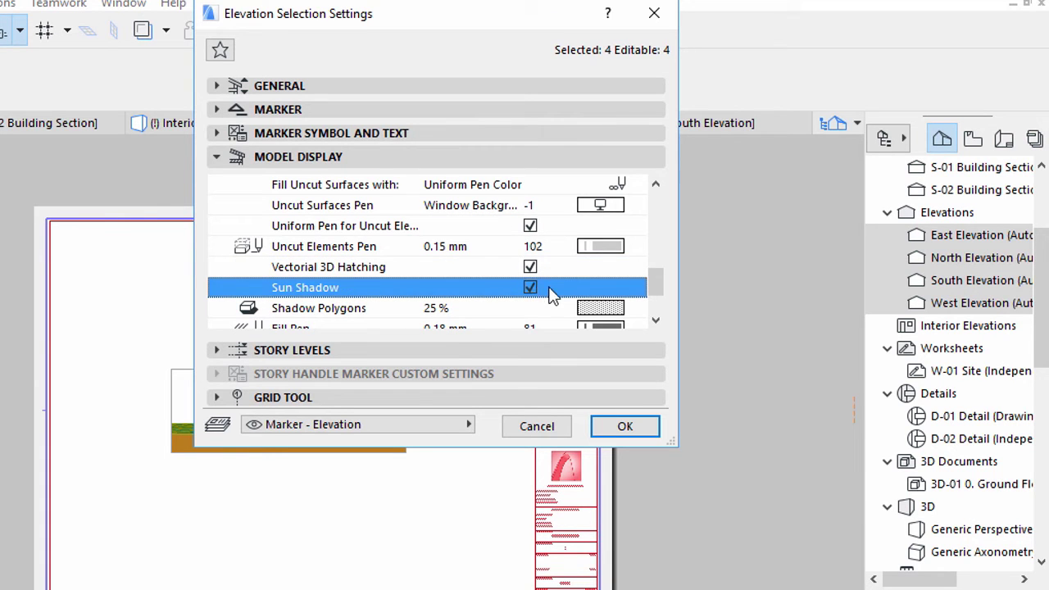
drag(657, 279, 661, 309)
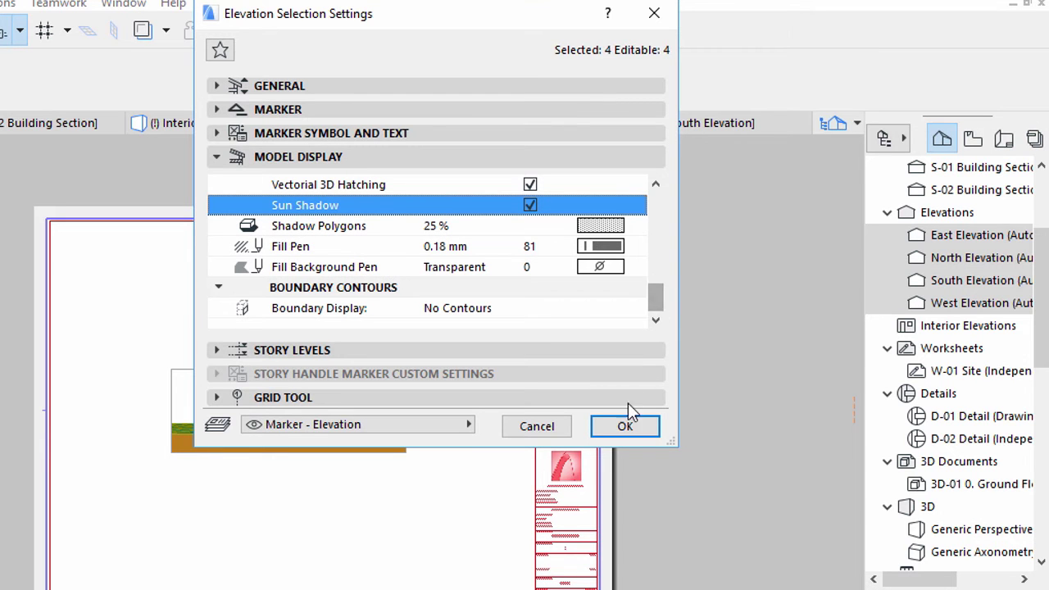
click(622, 430)
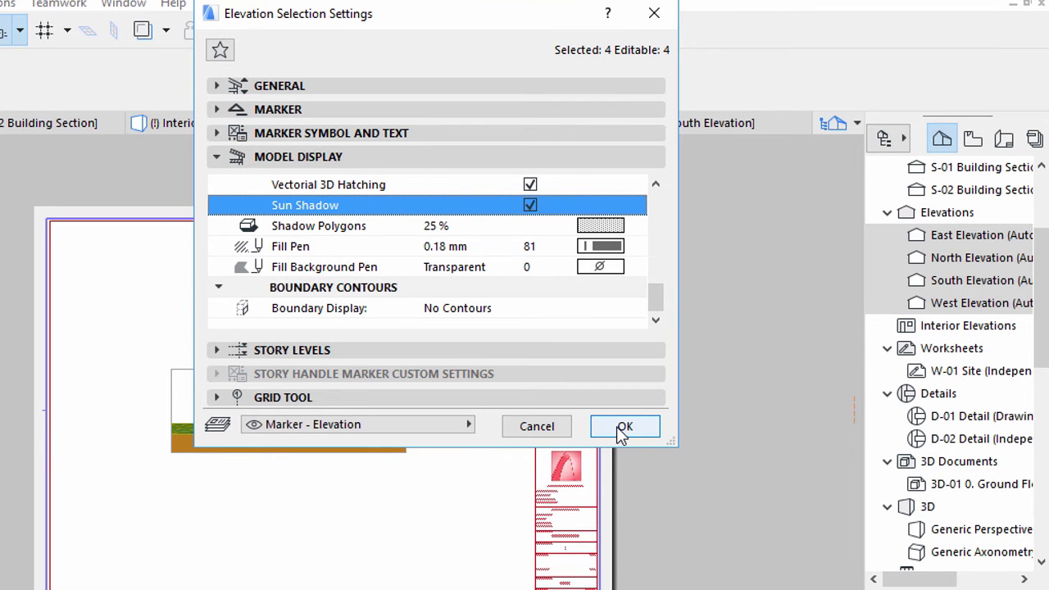
click(621, 430)
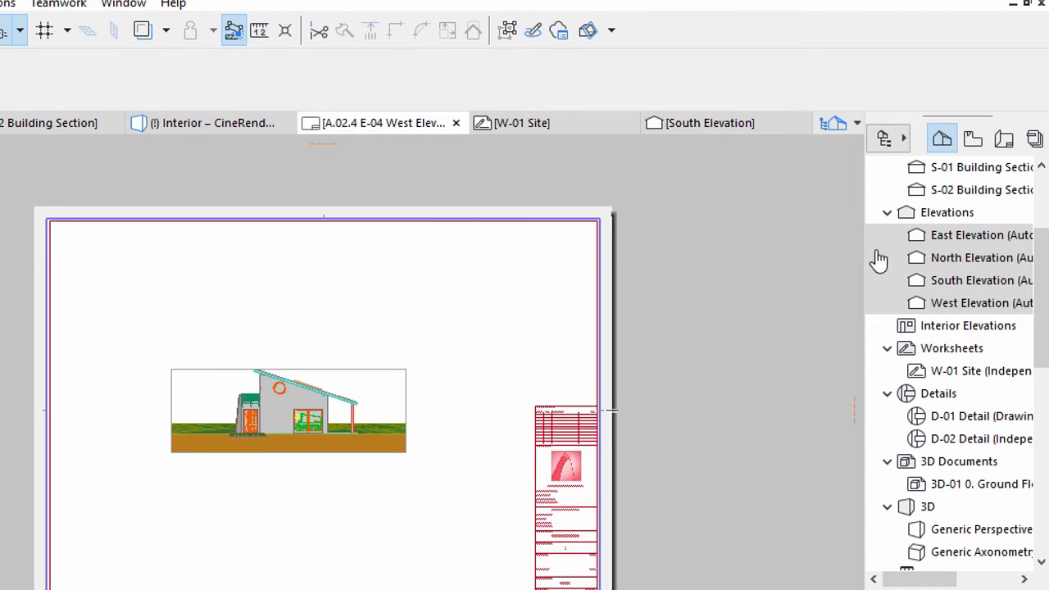
Update the West Elevation drawing on the A.02.4 layout and inspect the refreshed drawing up close
click(1004, 139)
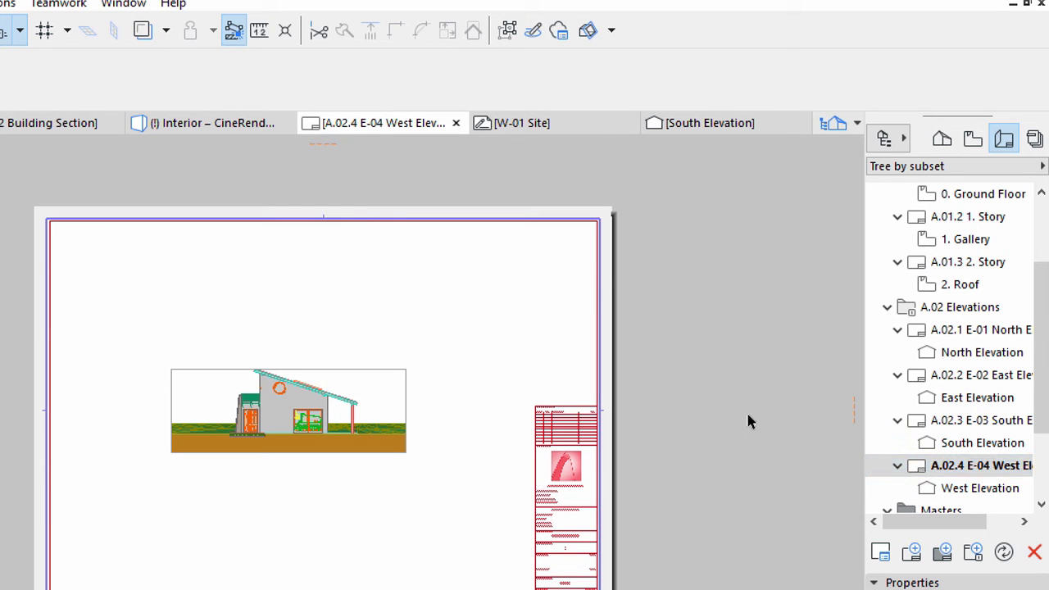
click(366, 379)
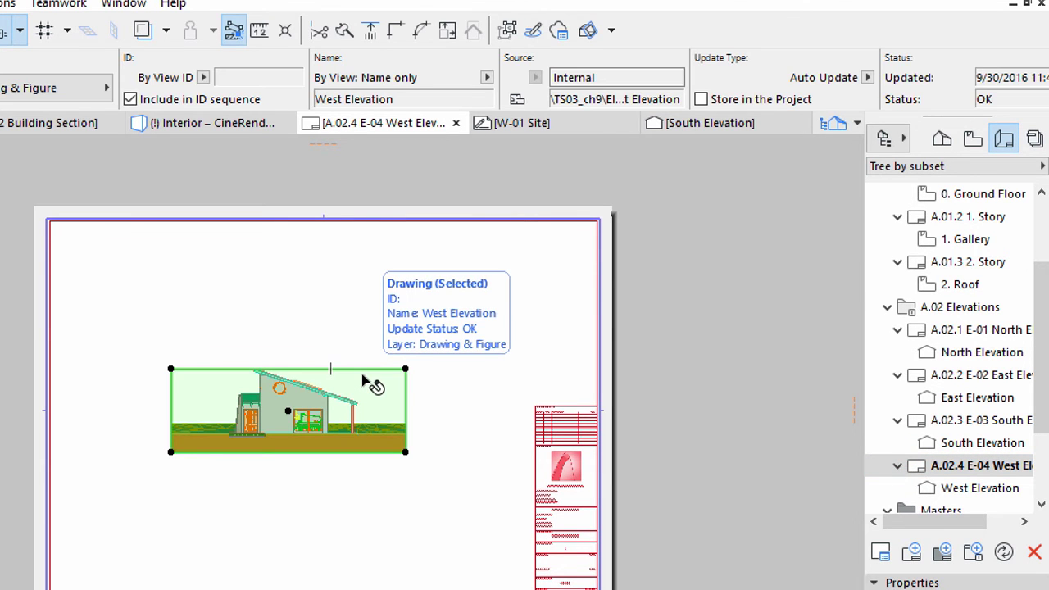
right_click(365, 379)
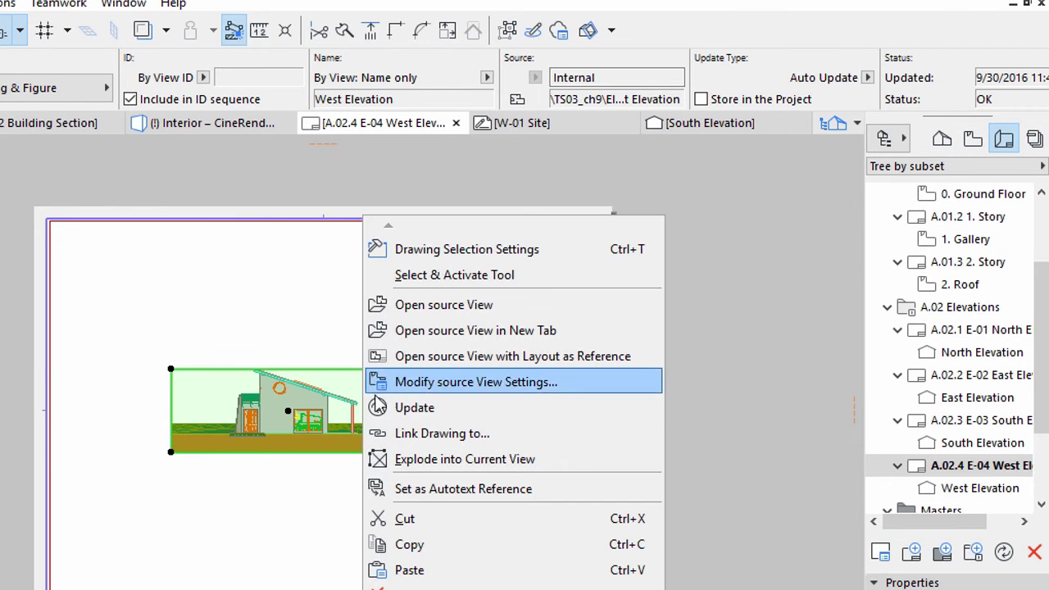
click(392, 410)
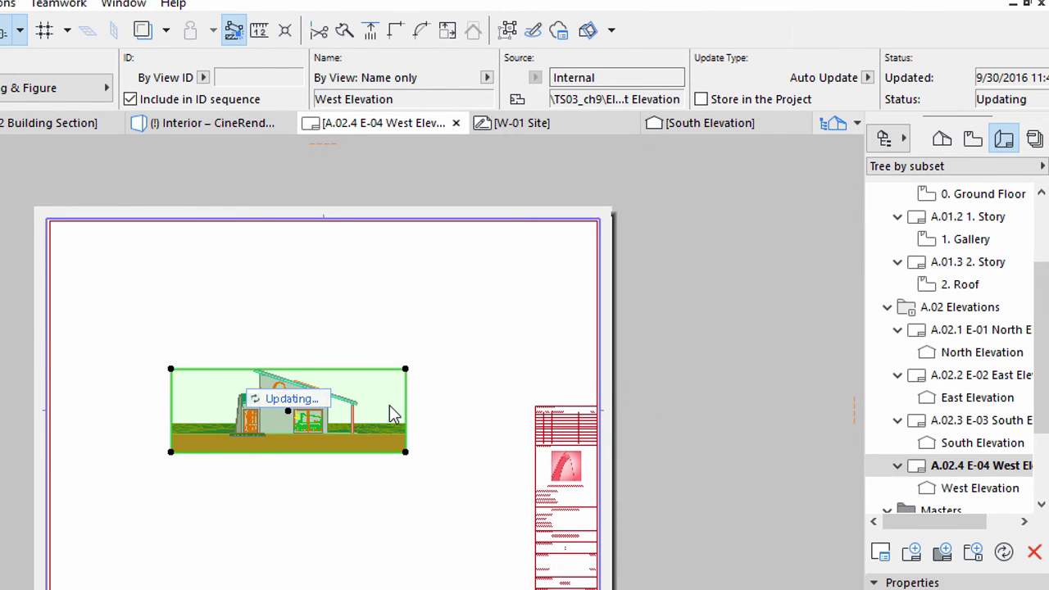
click(423, 443)
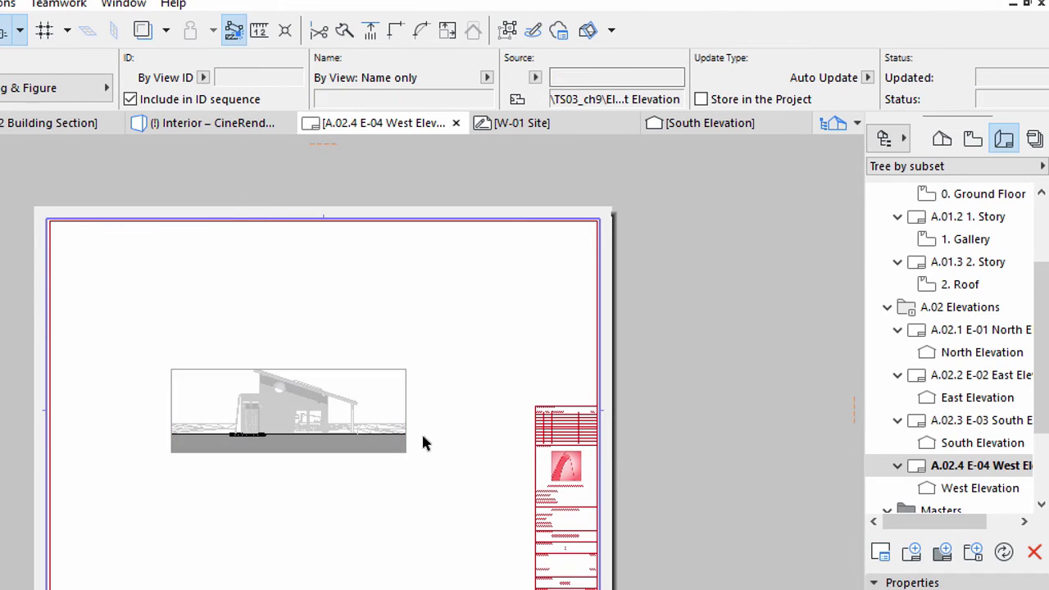
click(85, 563)
click(154, 355)
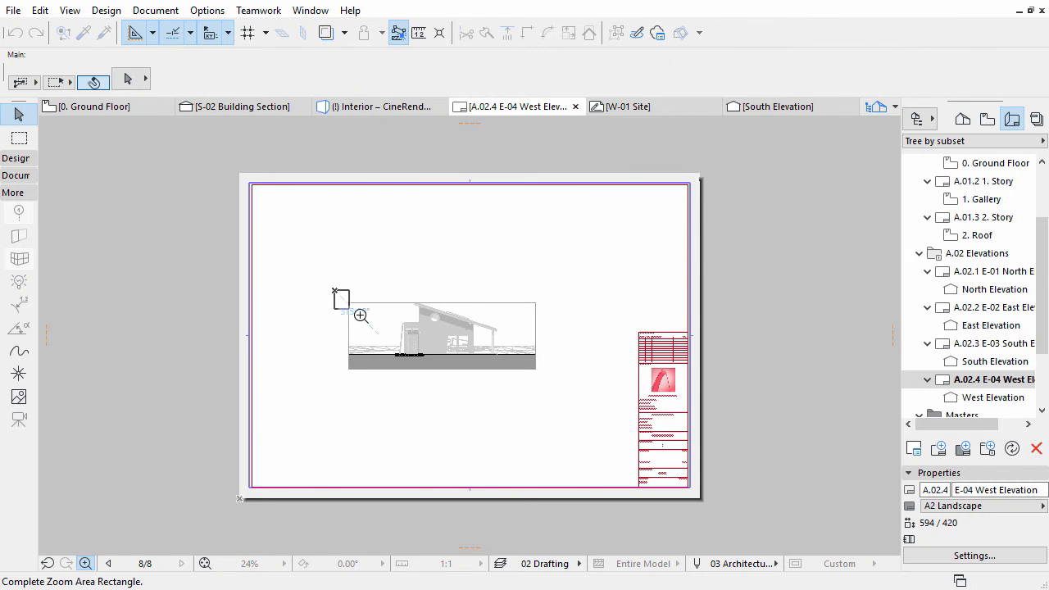
click(555, 383)
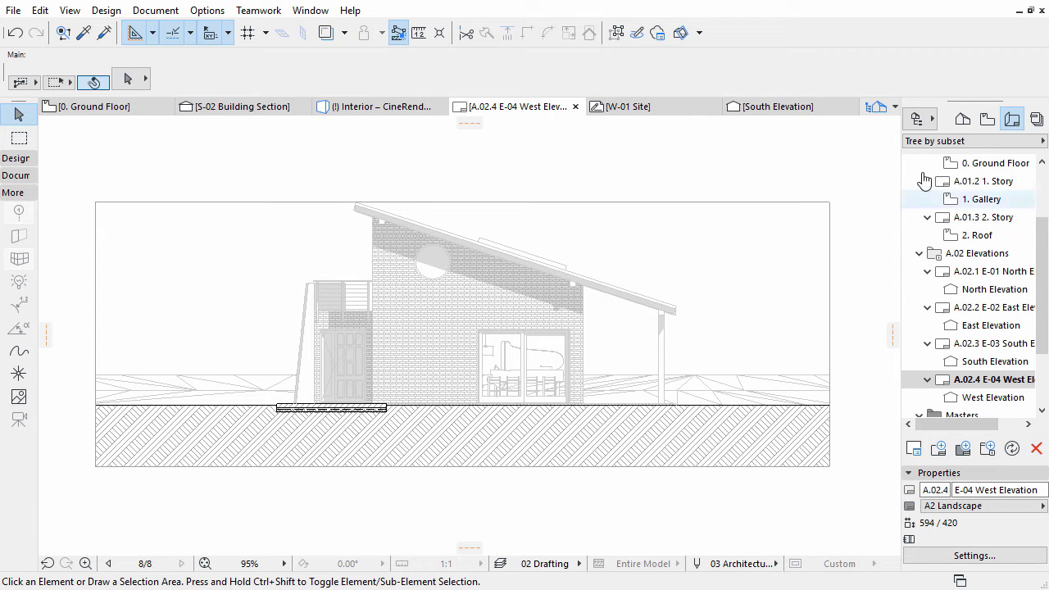
Open the saved 0. Ground Floor view and move the West Elevation's distant area line onto the East Elevation line
click(988, 121)
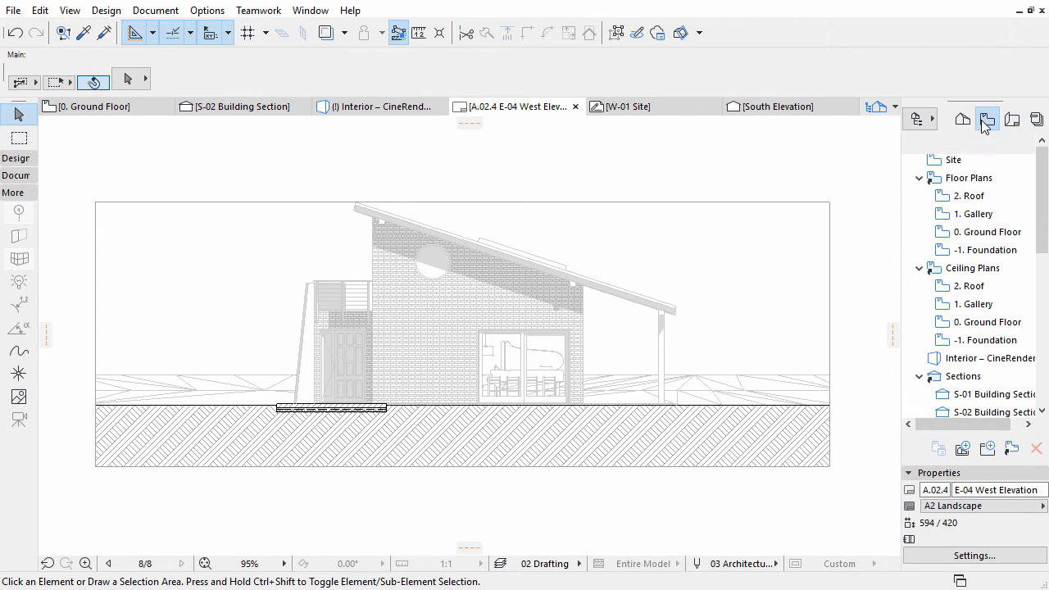
double_click(952, 232)
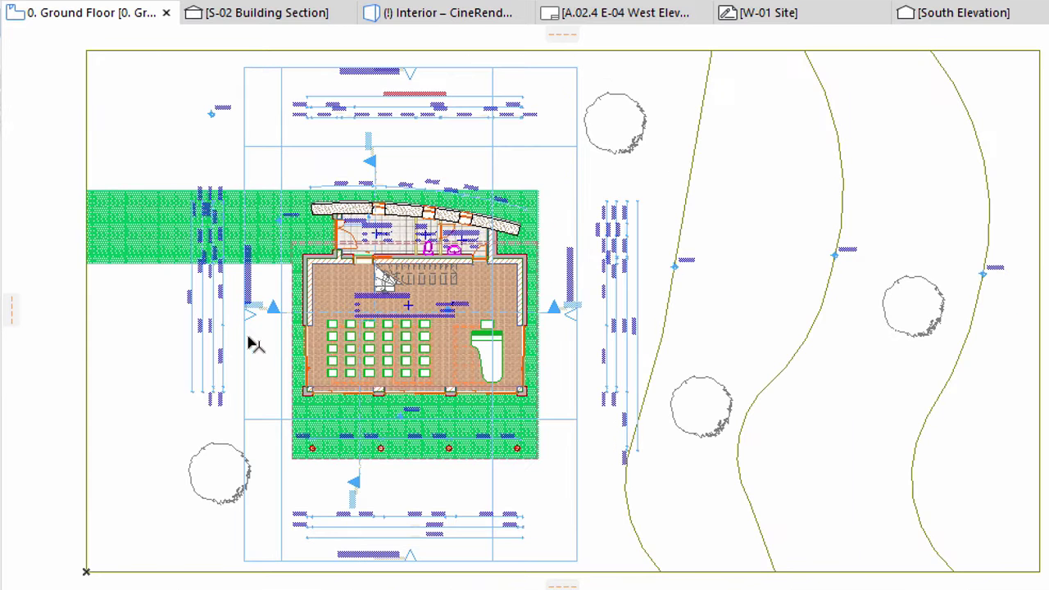
click(224, 360)
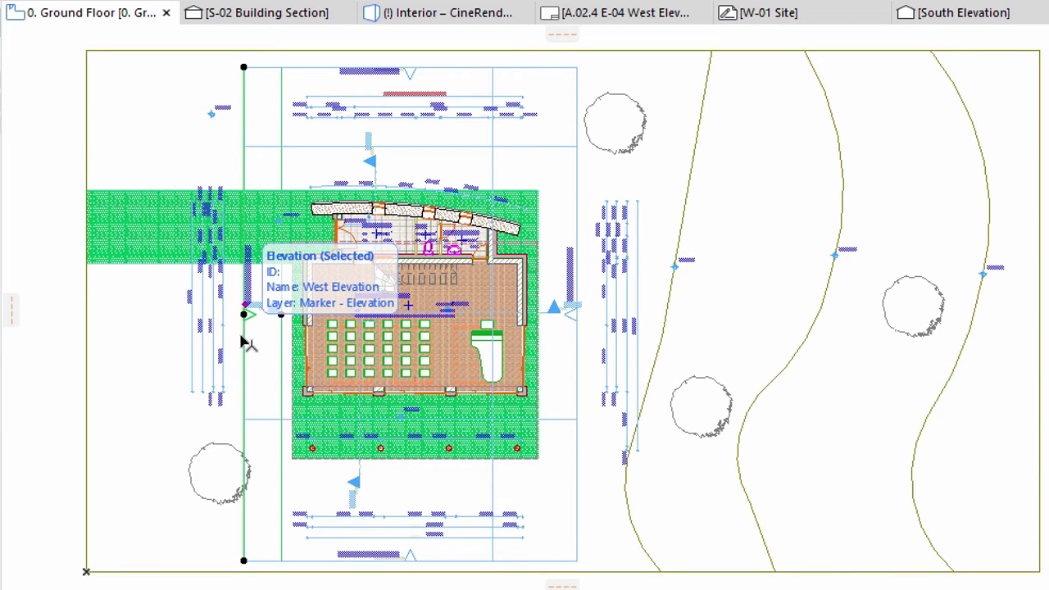
click(282, 316)
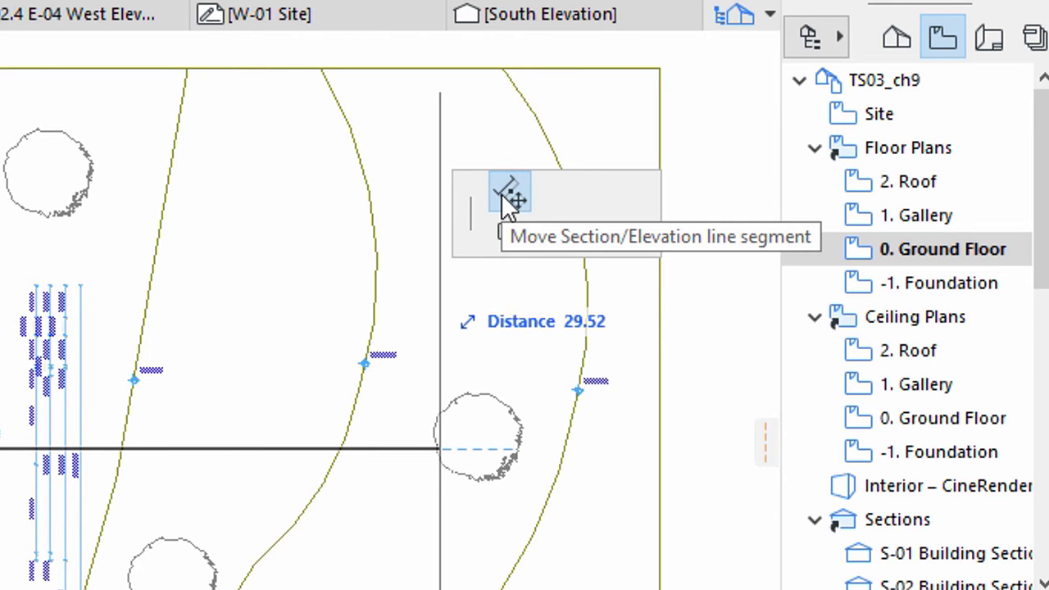
click(510, 196)
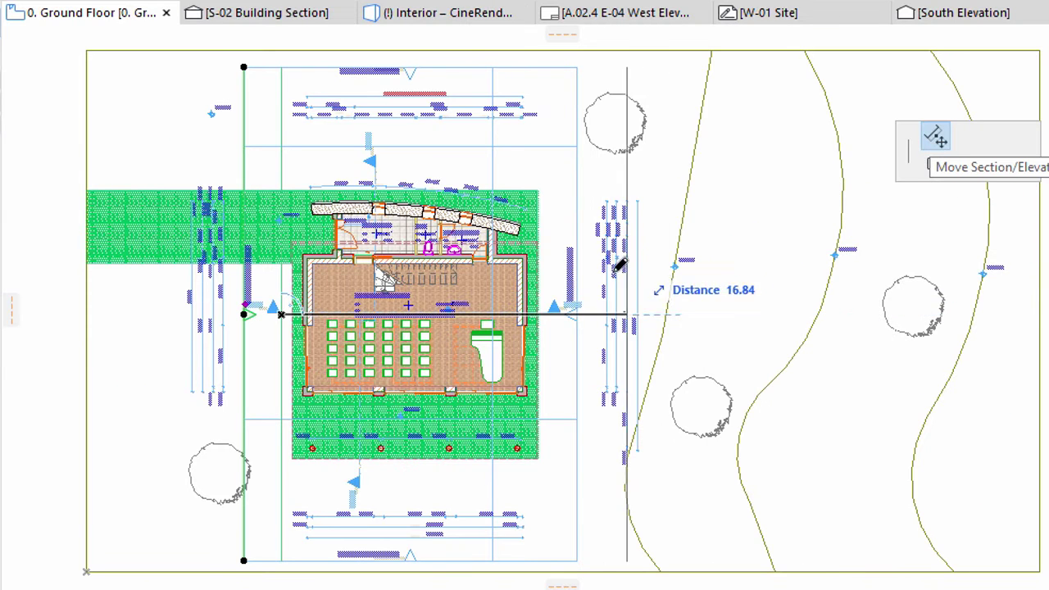
click(580, 307)
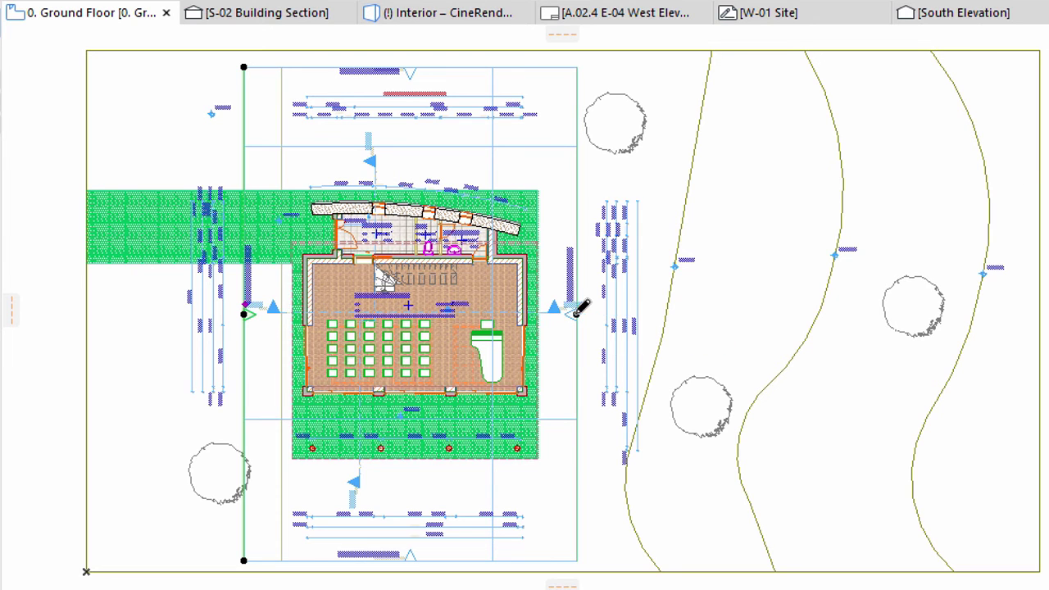
click(578, 326)
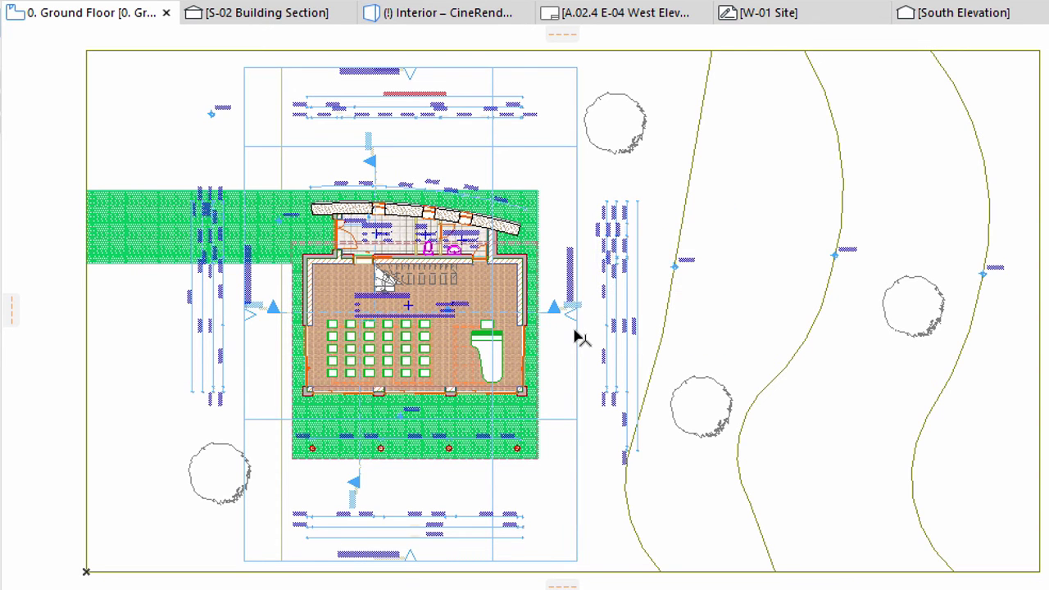
Move the East Elevation's distant area line across the building onto the West Elevation line
click(579, 335)
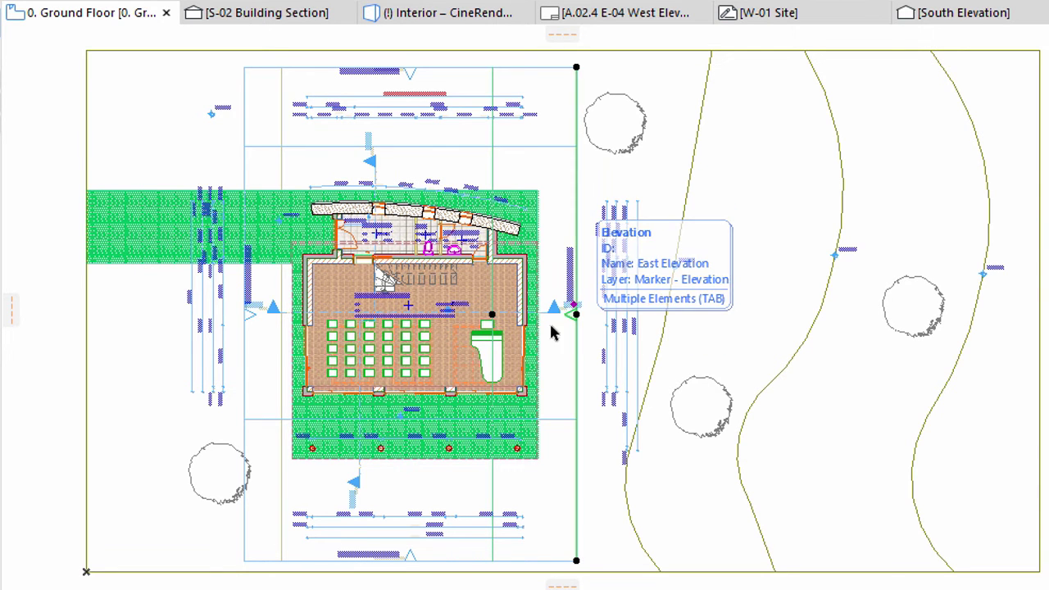
click(576, 312)
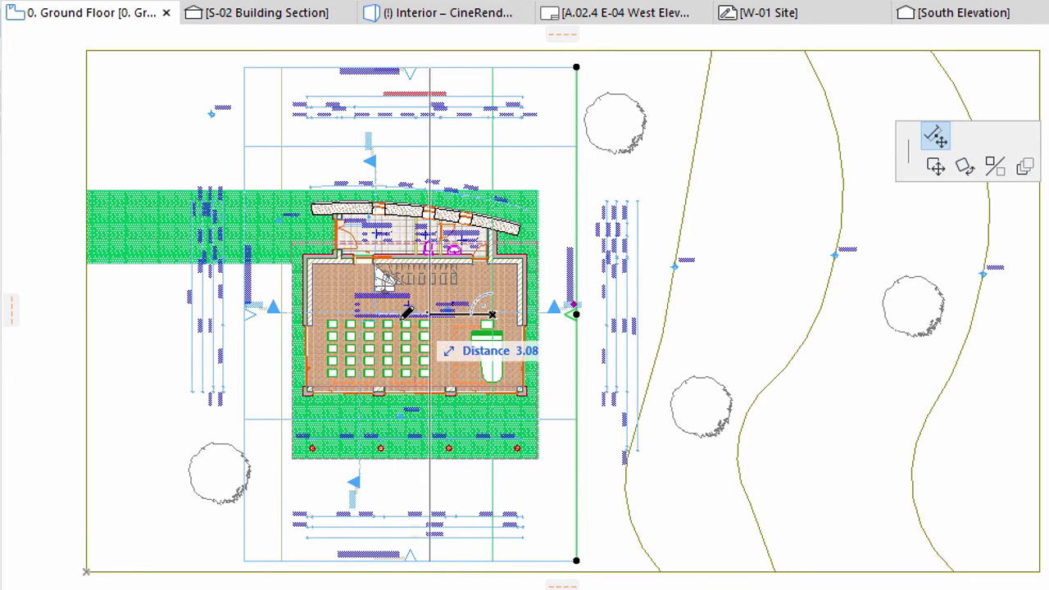
click(249, 309)
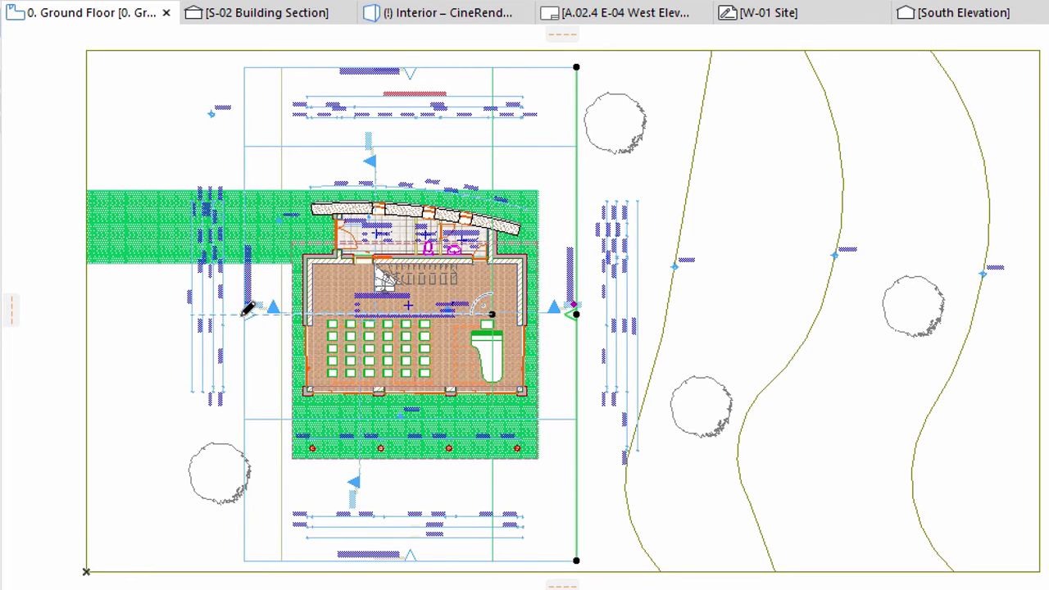
Move the North Elevation's distant area line down to the South Elevation line and deselect the elevation
click(294, 70)
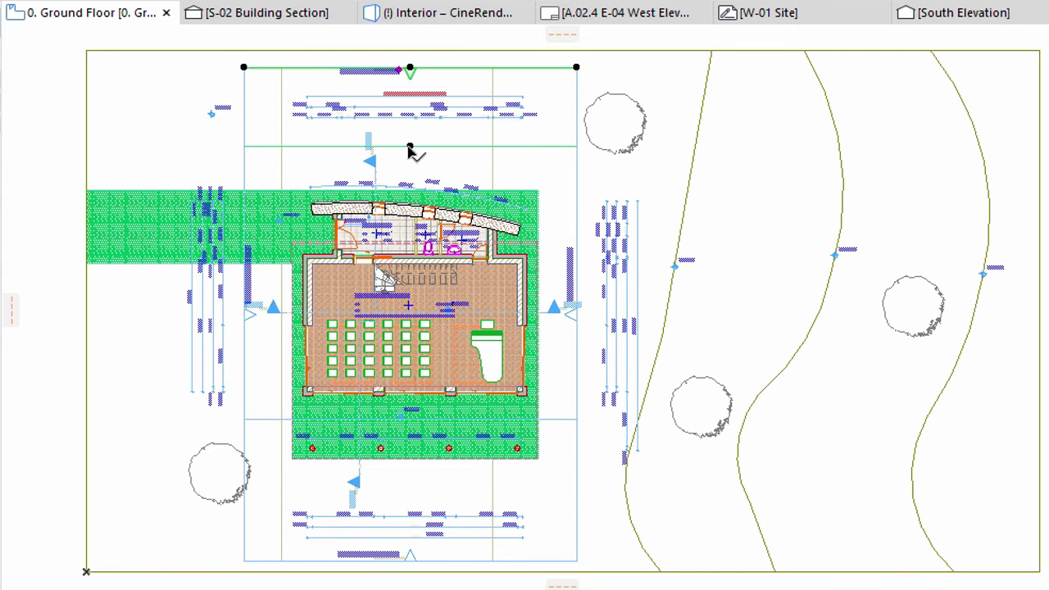
click(410, 148)
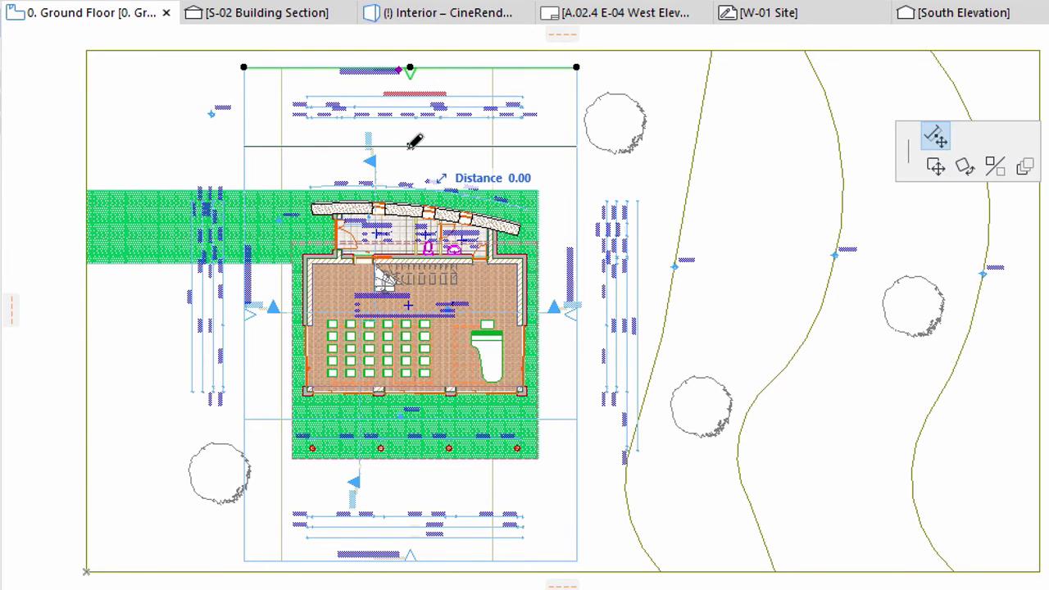
click(414, 554)
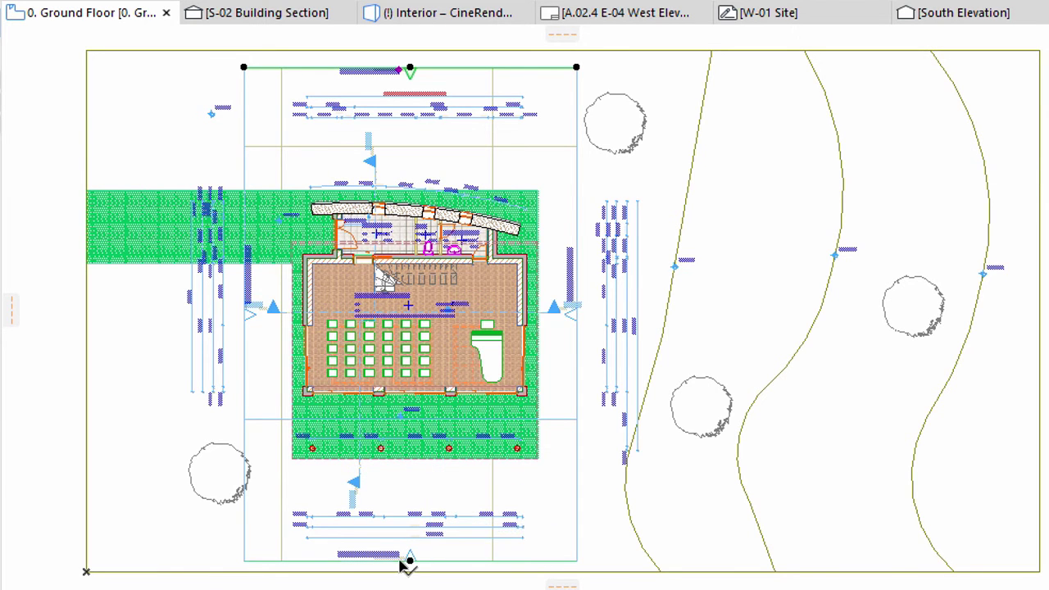
key(Escape)
Move the South Elevation's distant area line up to the North Elevation line and deselect the elevation
click(433, 562)
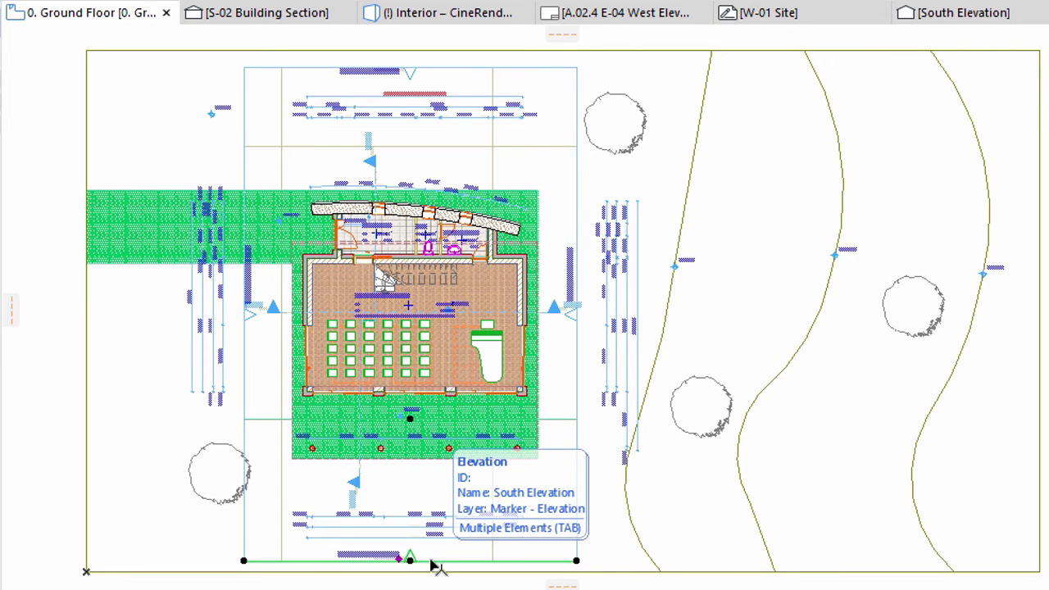
click(410, 418)
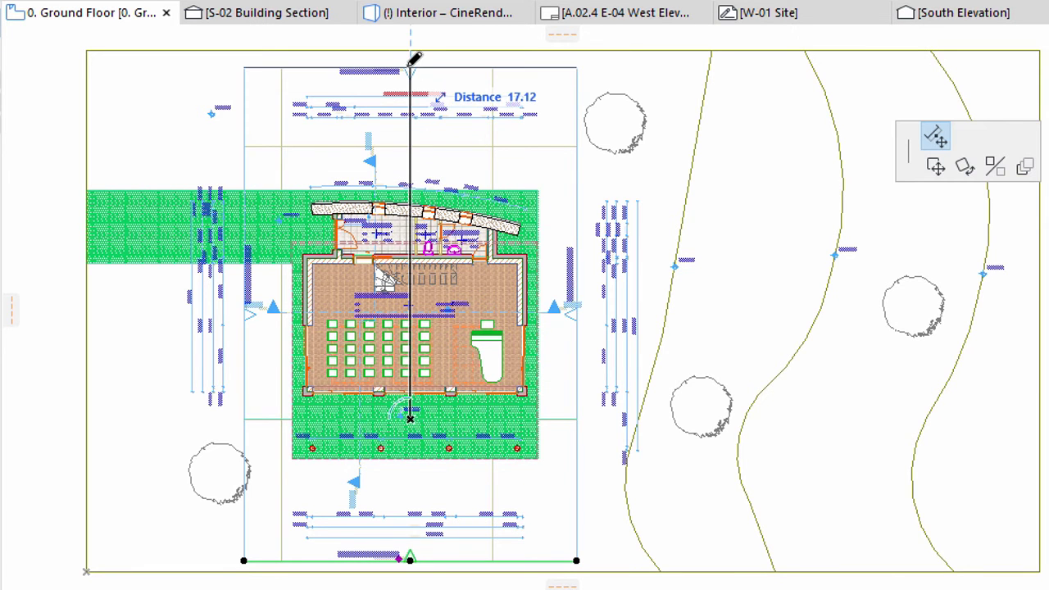
click(410, 64)
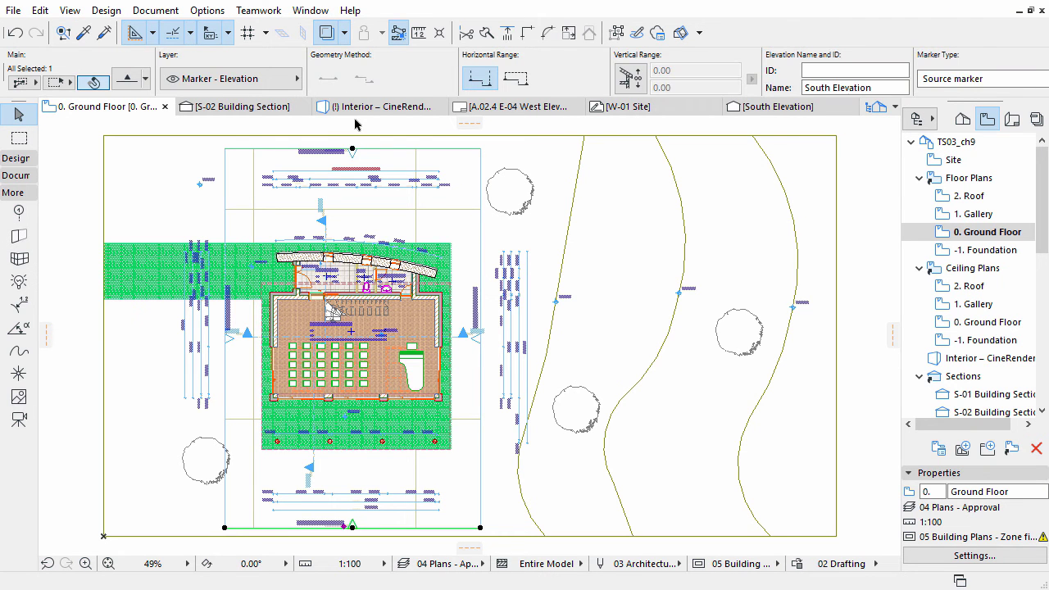
key(Escape)
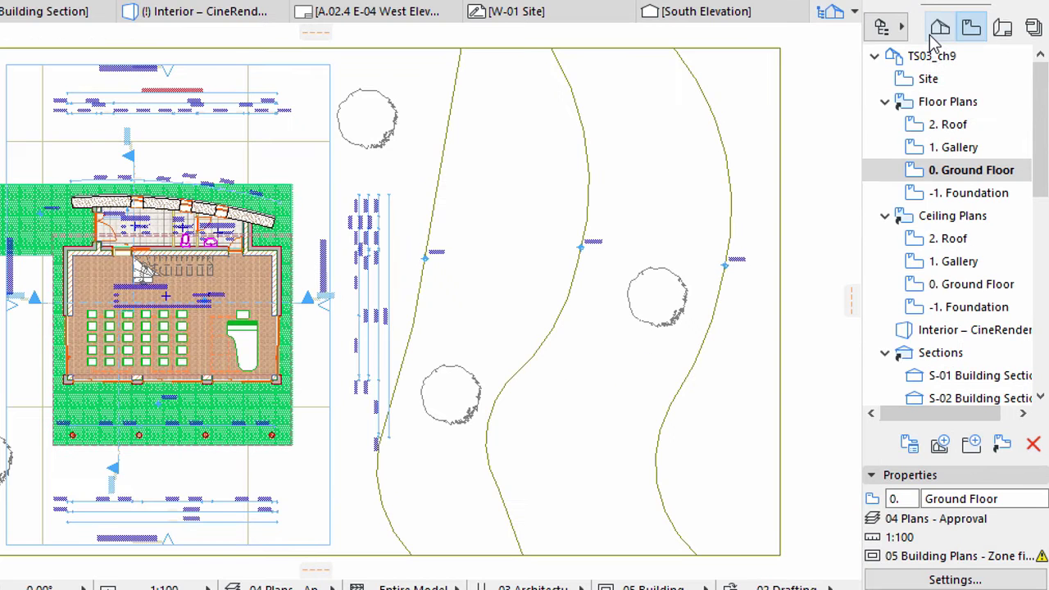
Select building sections S-01 and S-02 in the project map and enable a uniform pen for their cut elements
click(933, 34)
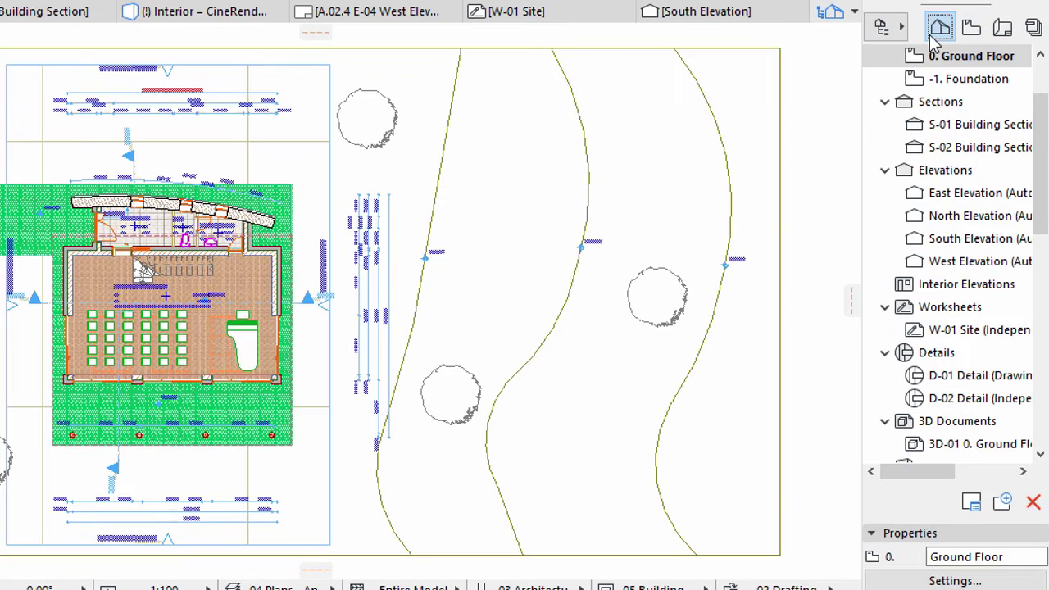
click(930, 123)
shift+click(925, 147)
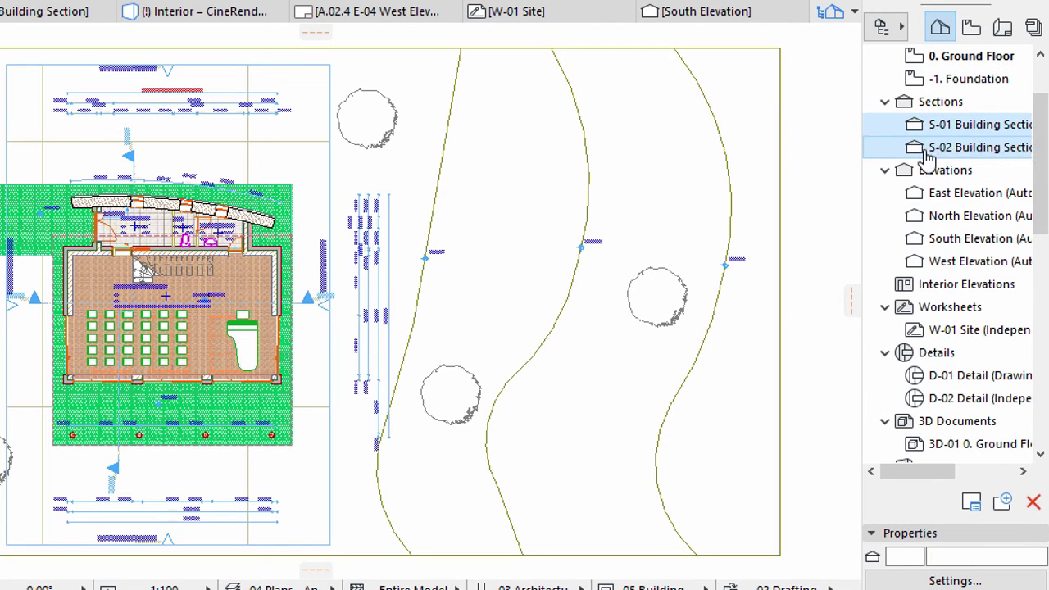
click(931, 580)
click(209, 48)
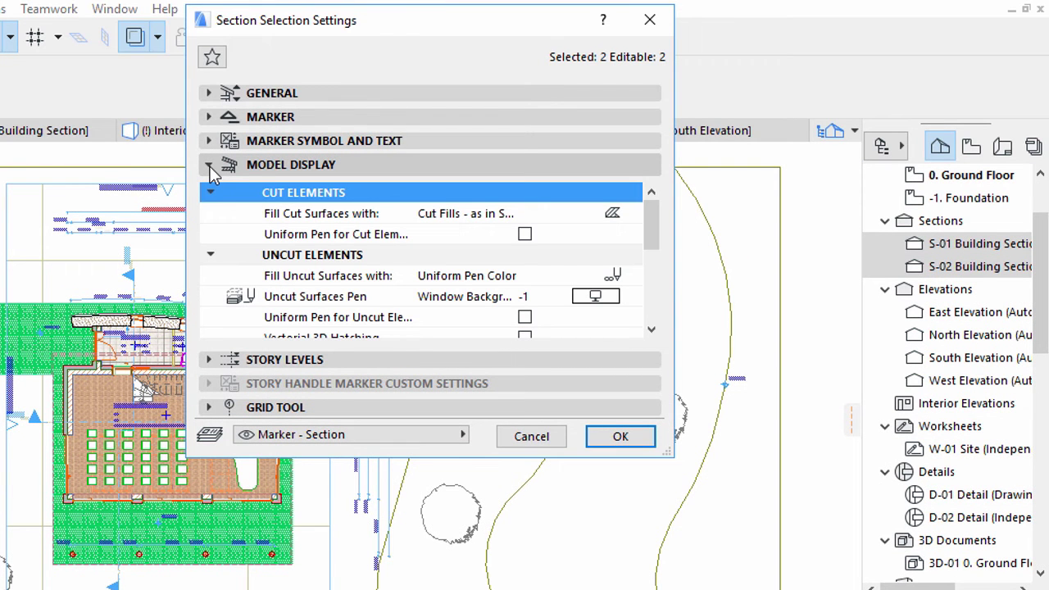
click(484, 238)
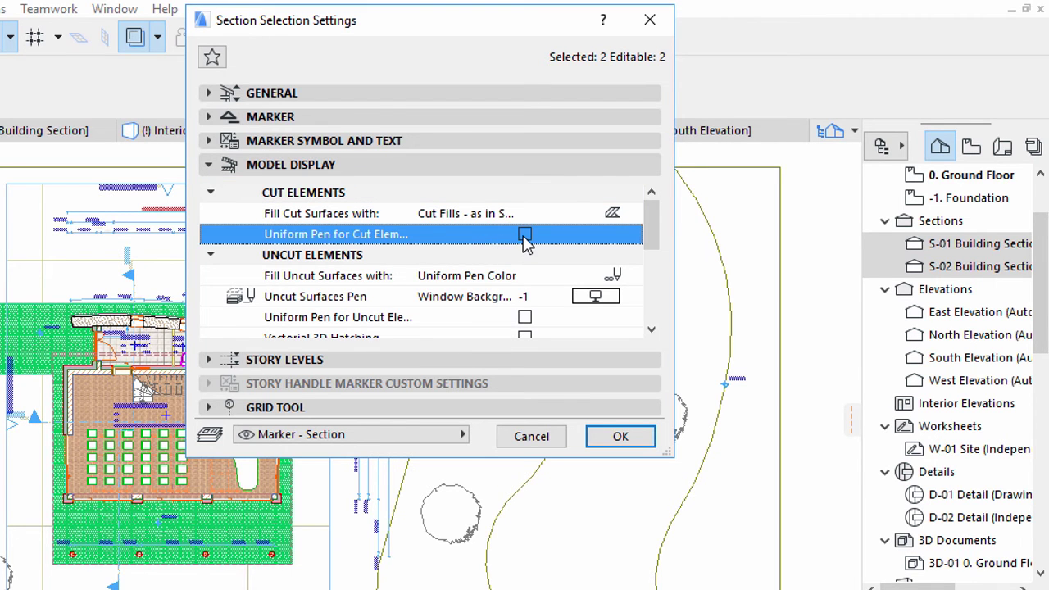
click(525, 236)
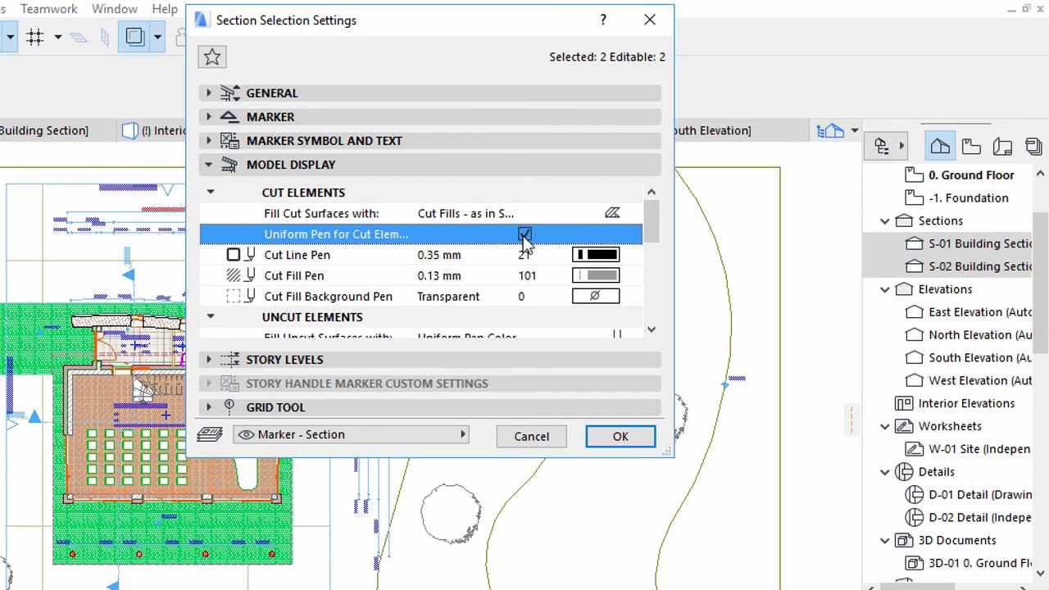
Enable a uniform pen and vectorial 3D hatching for the uncut elements of the two sections
scroll(526, 240, down, 1)
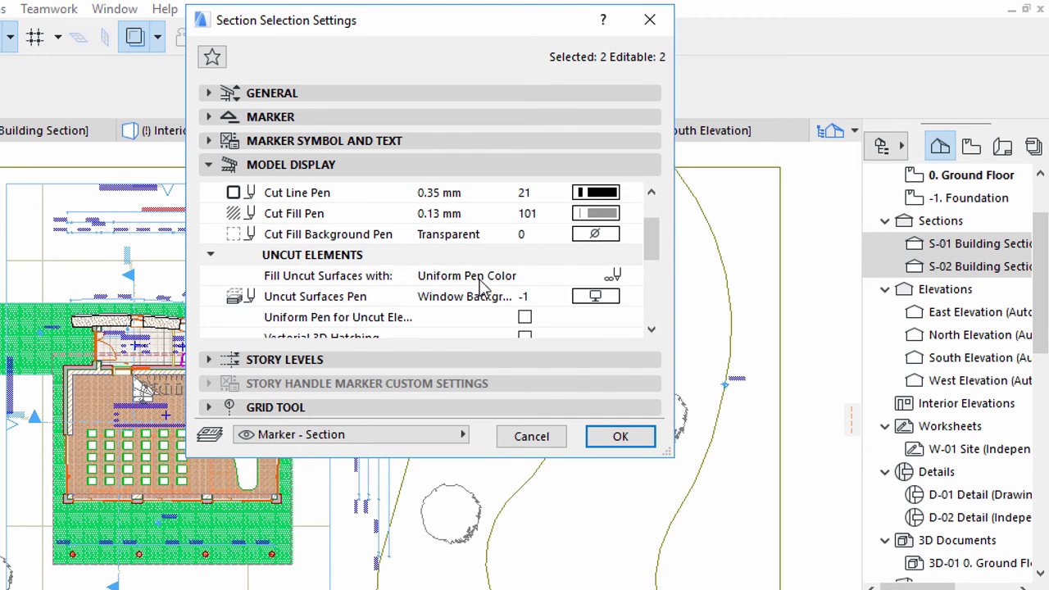
click(485, 320)
click(522, 319)
scroll(465, 259, down, 2)
scroll(469, 267, down, 1)
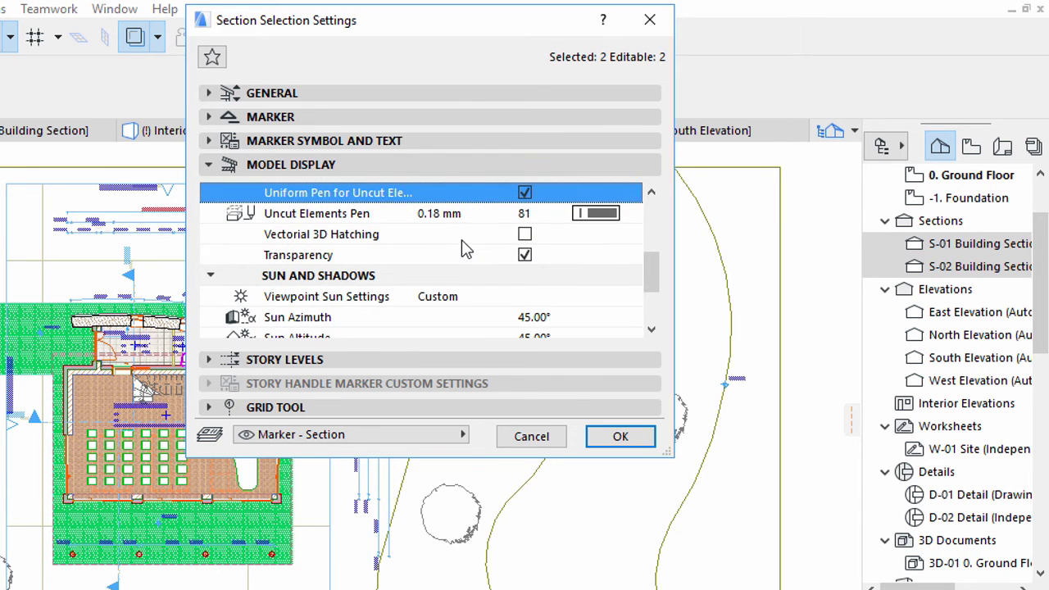
click(465, 235)
click(525, 236)
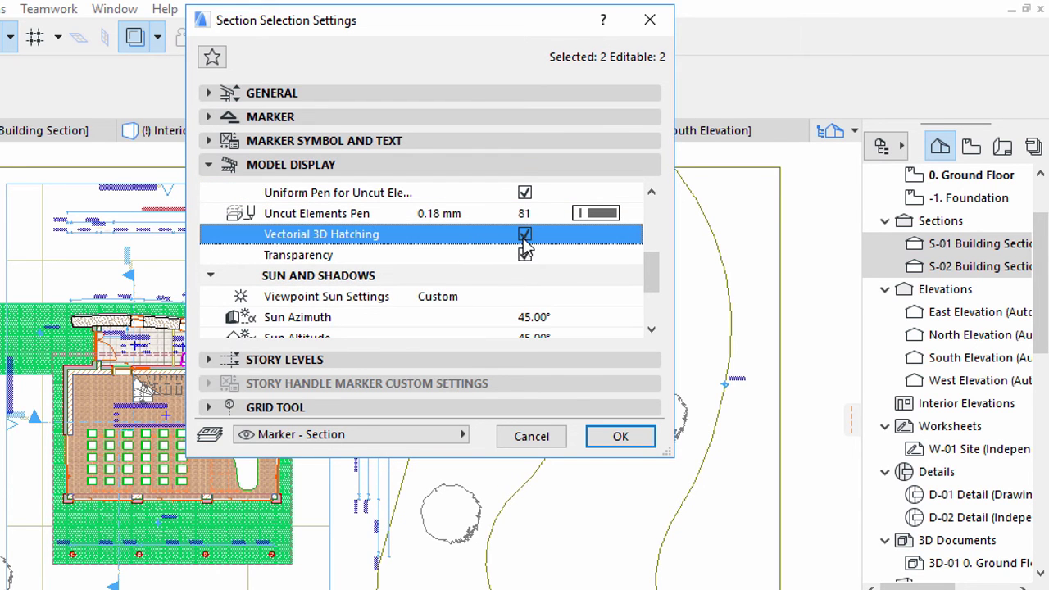
click(485, 257)
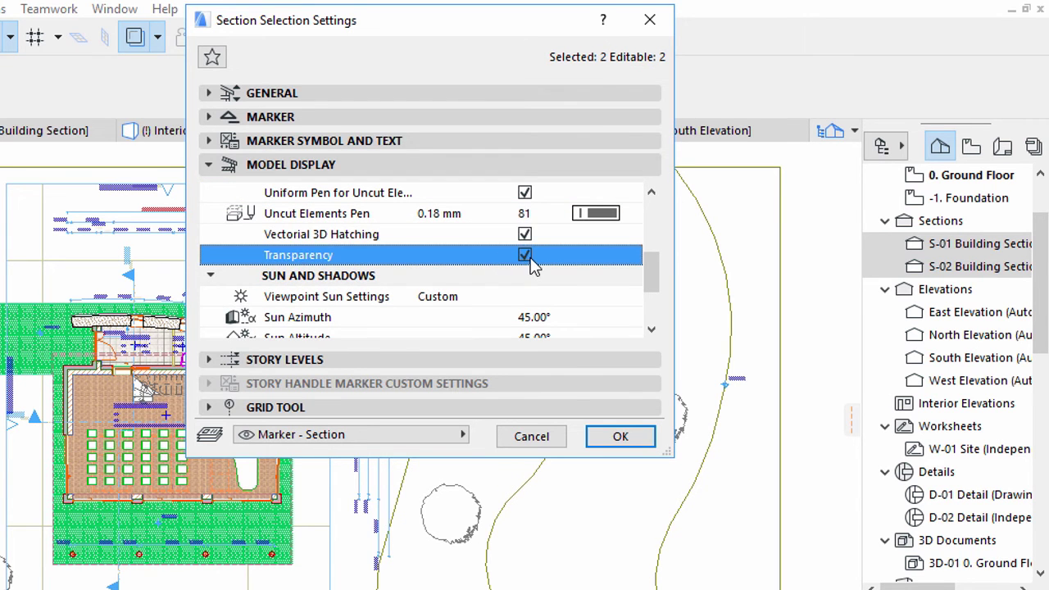
Turn on the sun shadow for the two building sections
scroll(533, 263, down, 3)
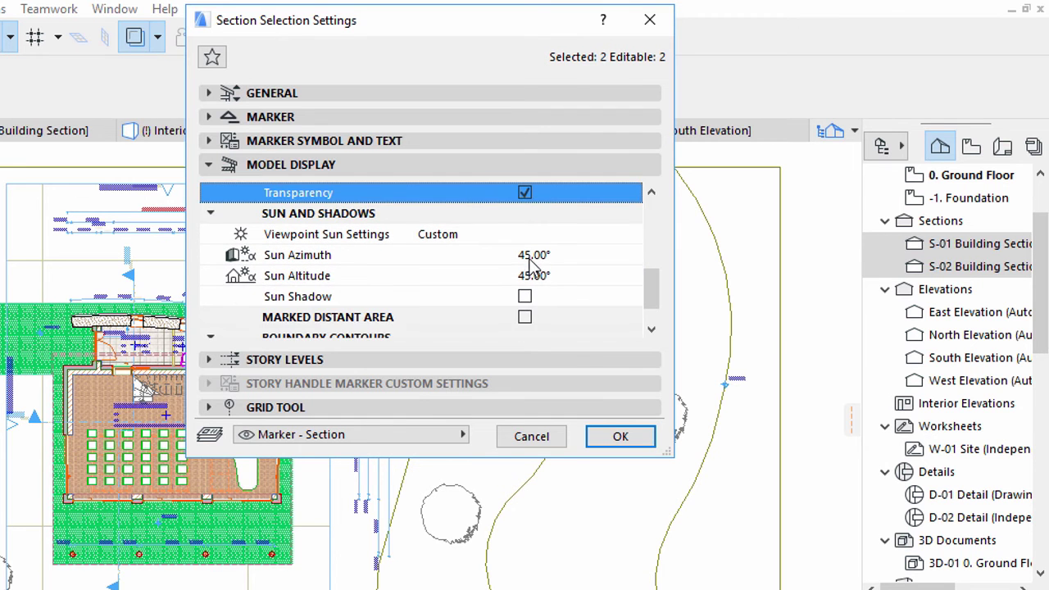
click(491, 300)
click(524, 296)
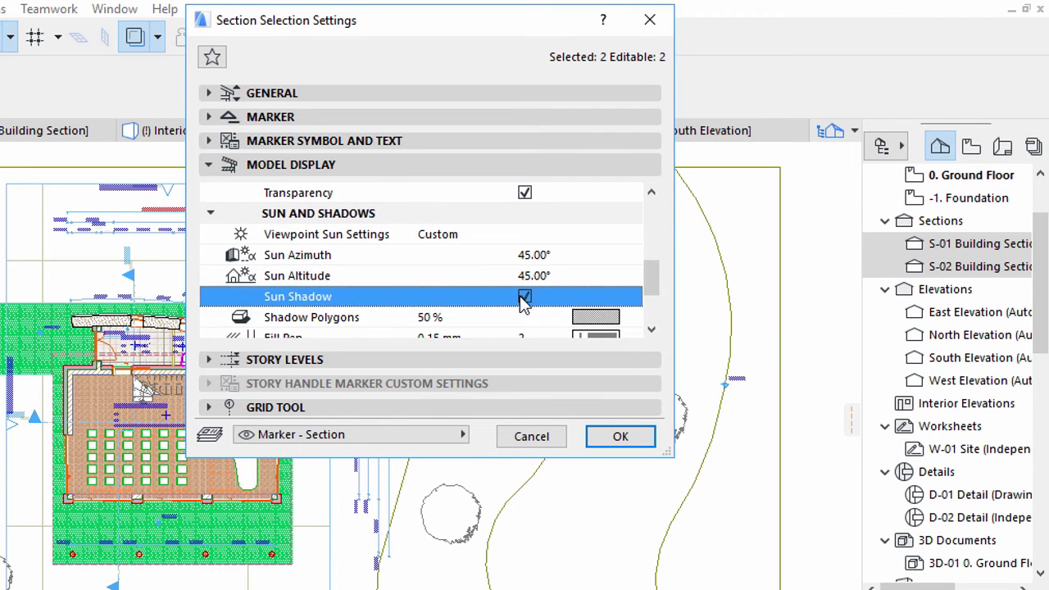
Enable the marked distant area for the two building sections, with a uniform pen for its uncut elements
scroll(479, 279, down, 3)
scroll(476, 275, down, 2)
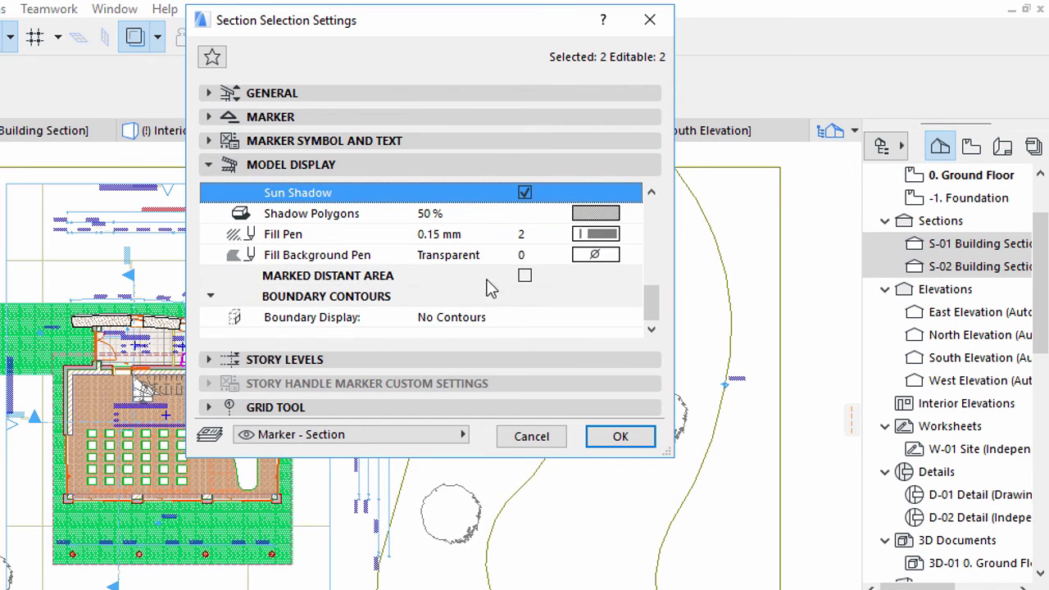
click(498, 279)
click(524, 275)
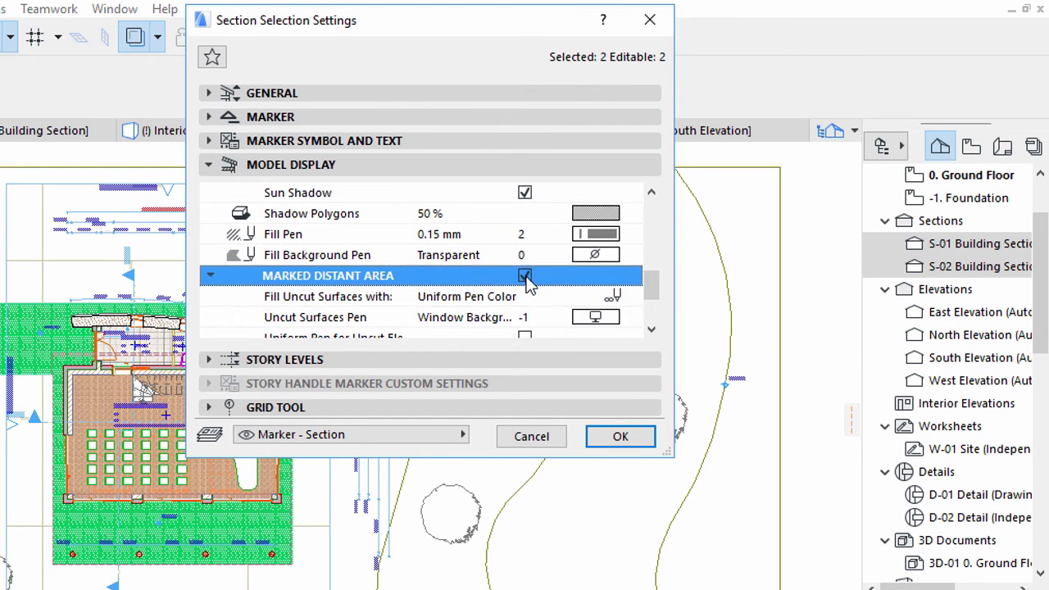
scroll(488, 259, down, 3)
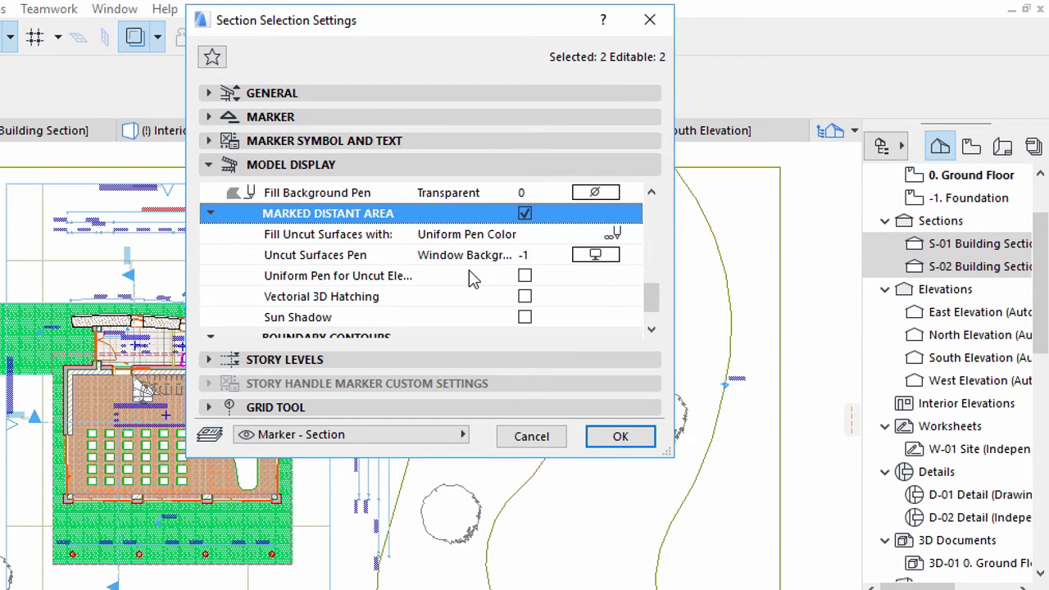
click(473, 276)
click(525, 277)
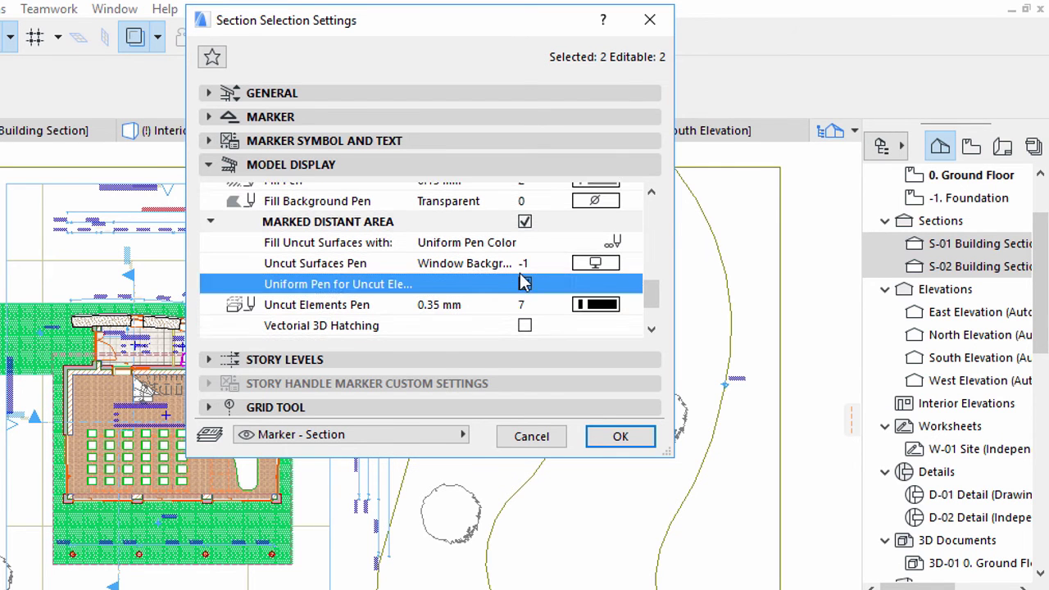
scroll(492, 288, down, 1)
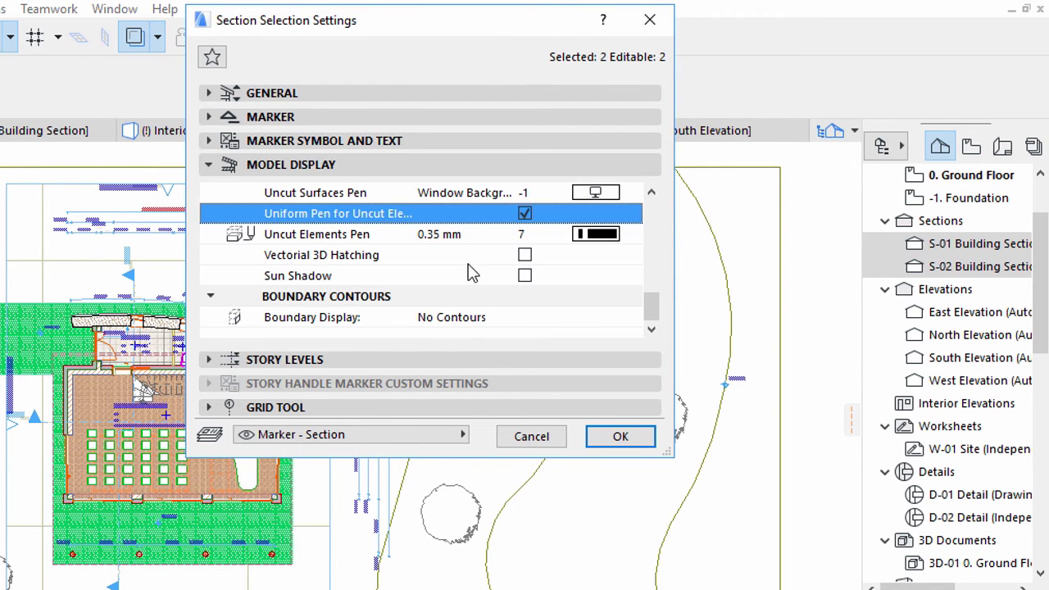
Turn on vectorial 3D hatching and sun shadow for the sections' marked distant area and apply the settings
click(479, 258)
click(523, 256)
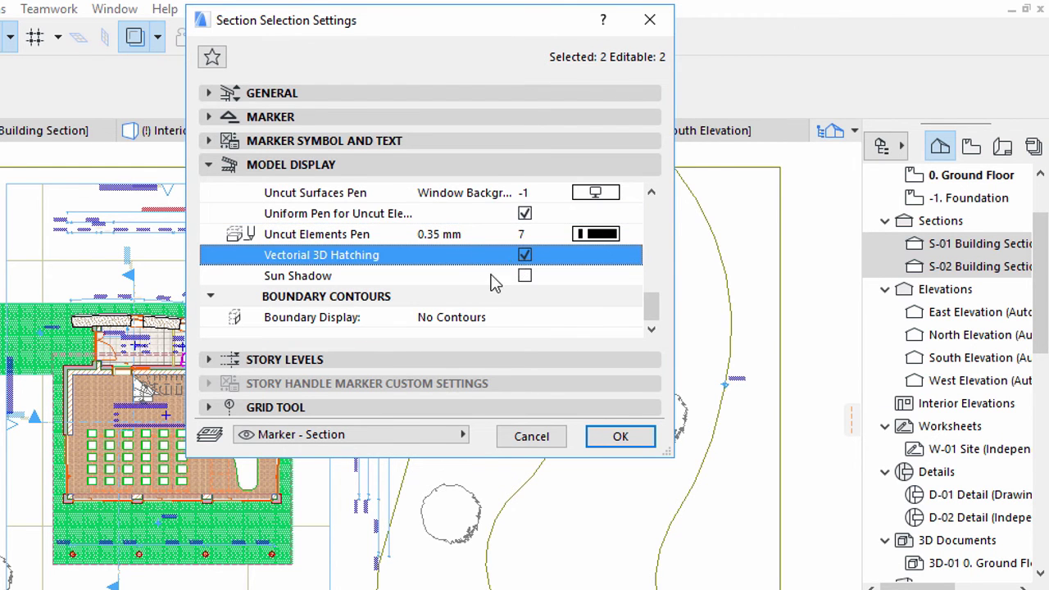
click(492, 280)
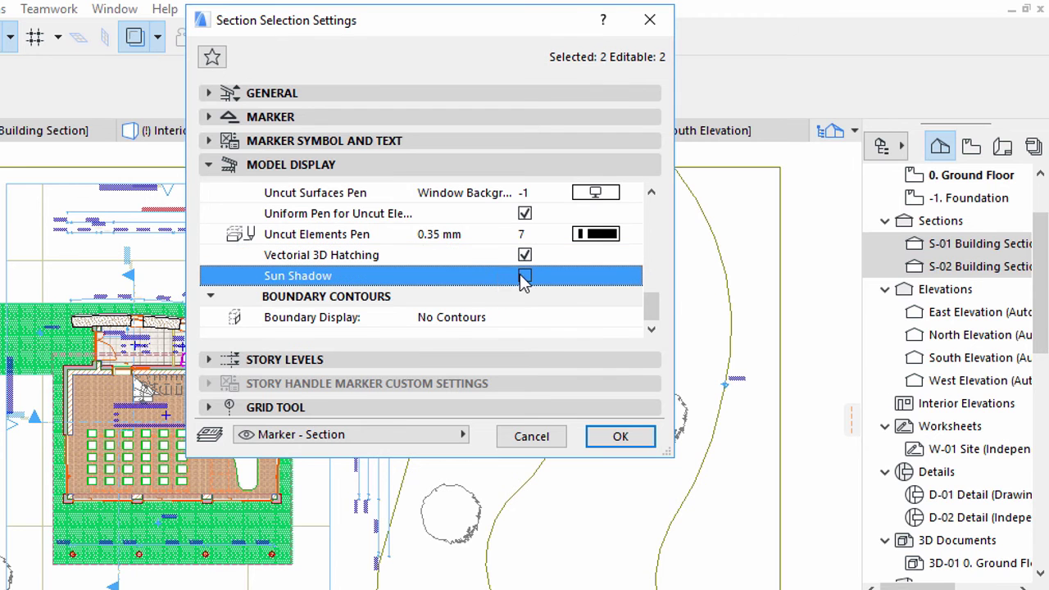
click(524, 276)
scroll(525, 280, down, 1)
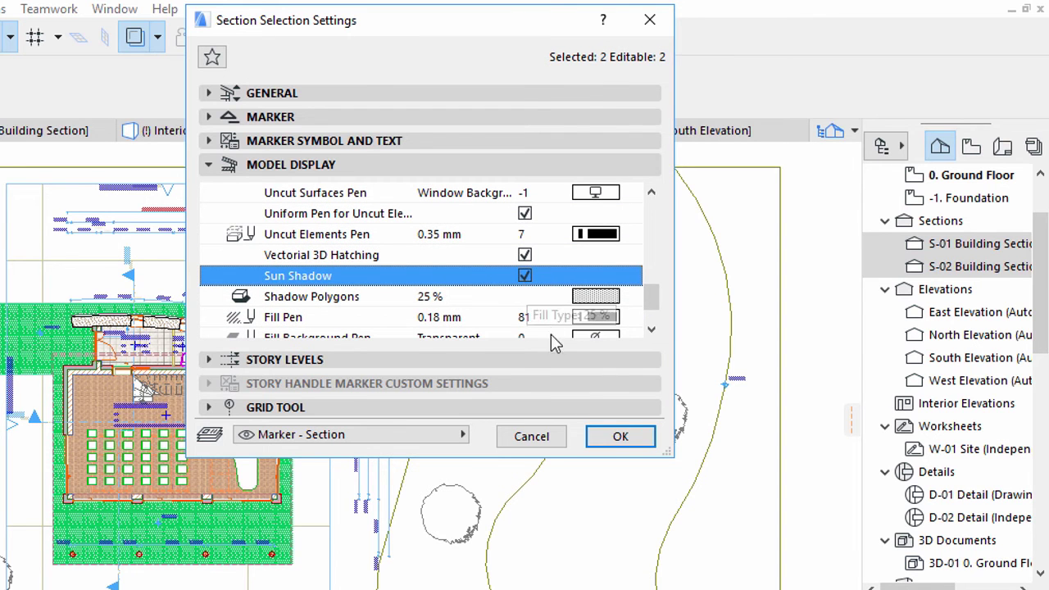
click(621, 437)
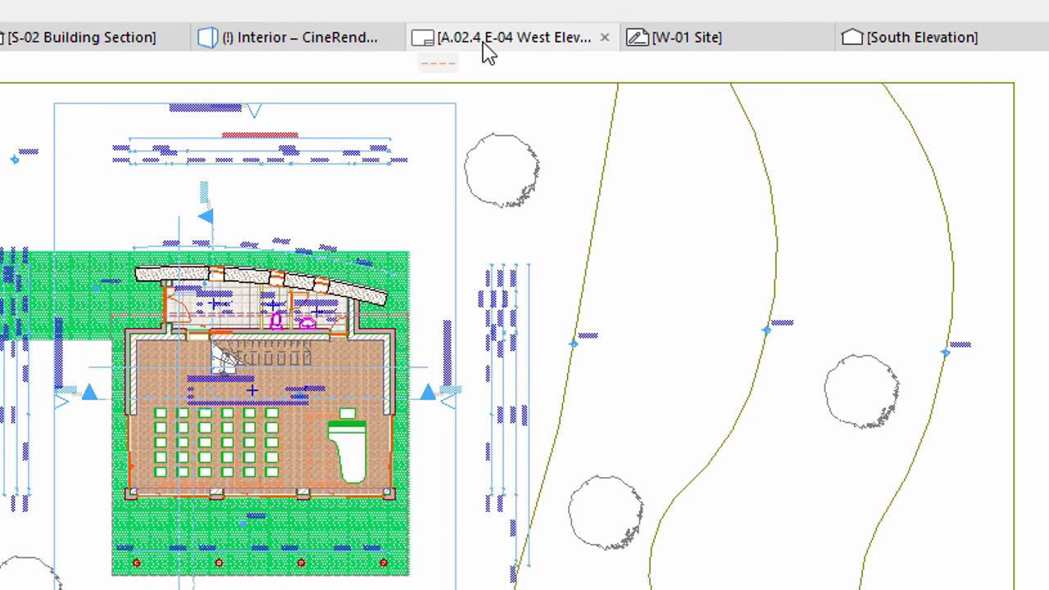
View the A.02.4 E-04 West Elevation layout, and open the saved West Elevation view from the view map
click(485, 48)
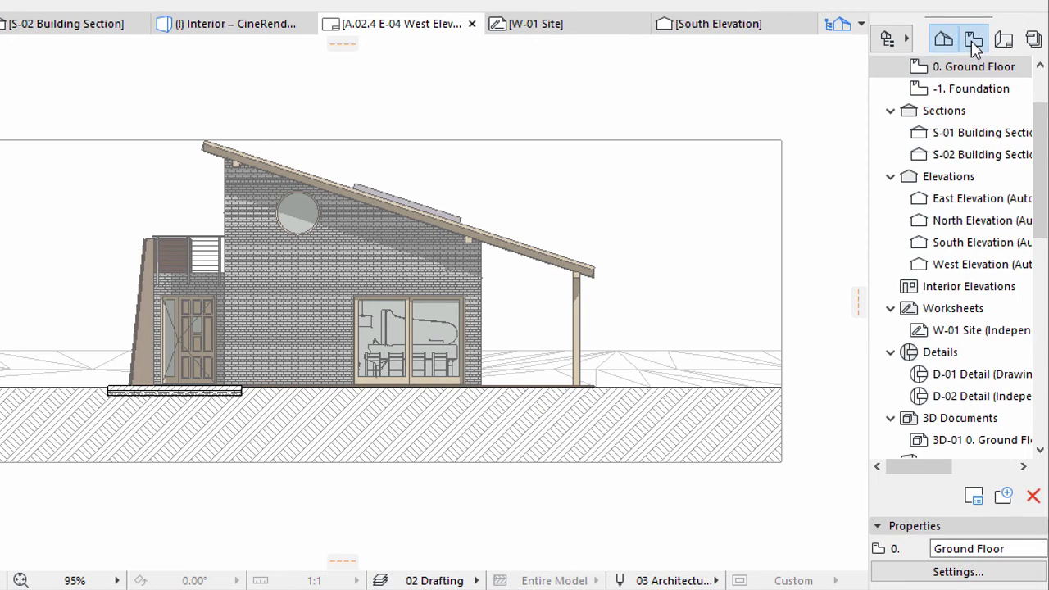
click(974, 41)
click(899, 188)
click(892, 221)
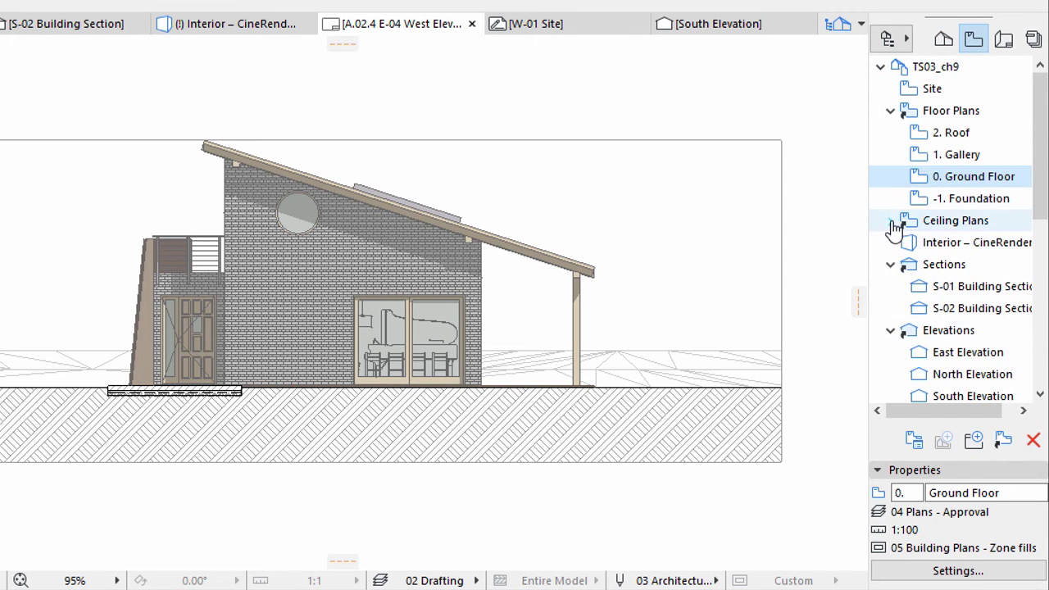
click(892, 265)
double_click(934, 375)
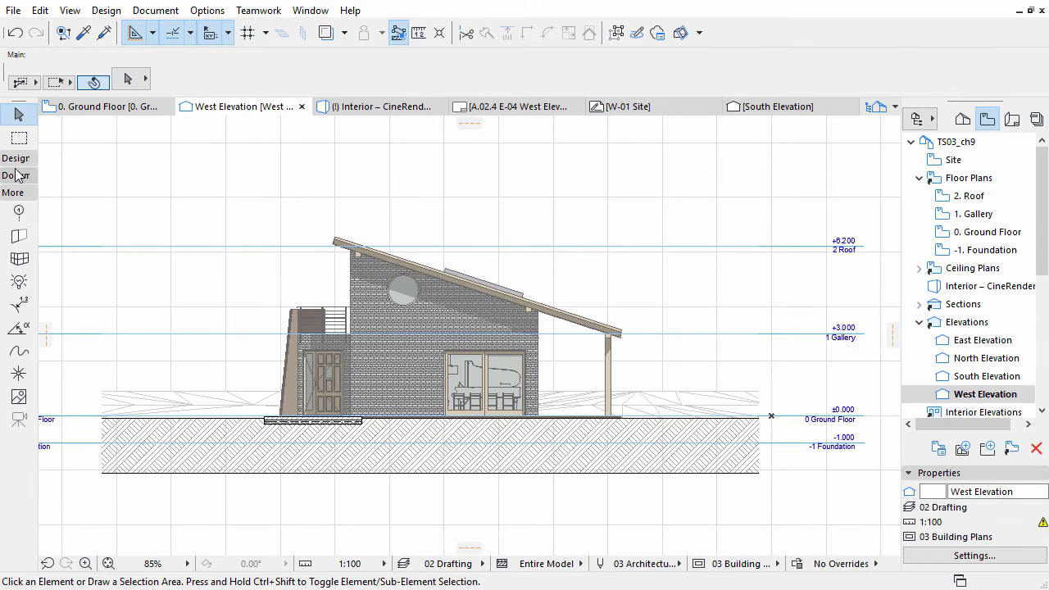
Start the Object tool and choose Deciduous Trees 20 from the Garden 20 library folder
click(13, 159)
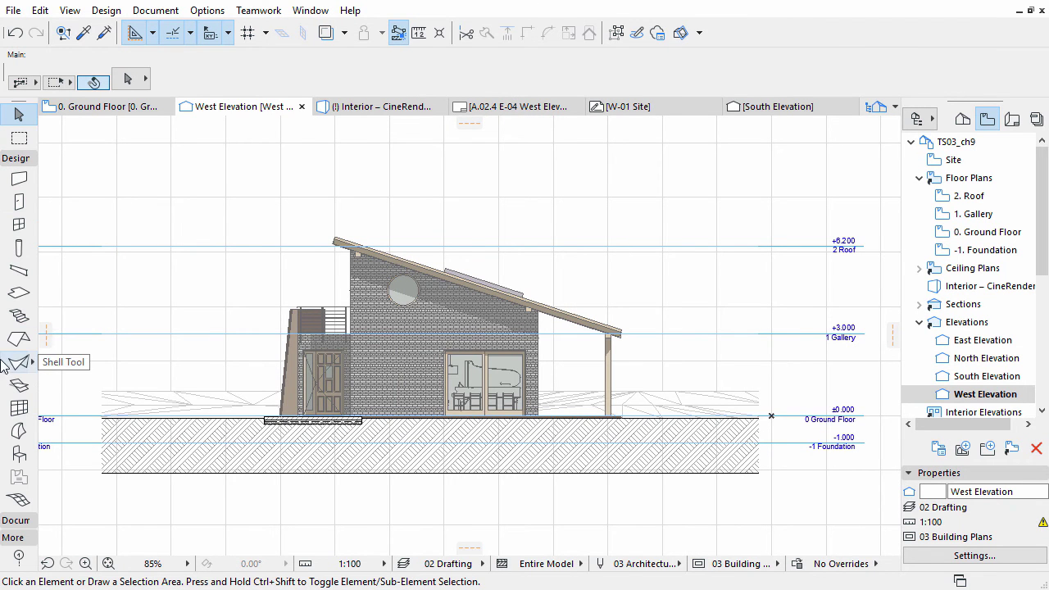
click(20, 454)
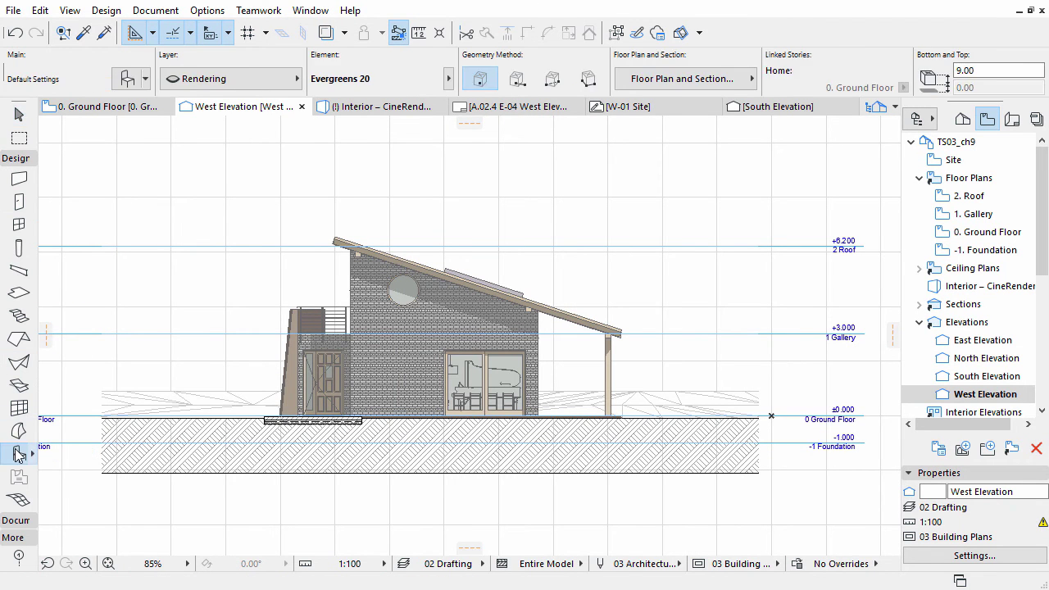
click(125, 80)
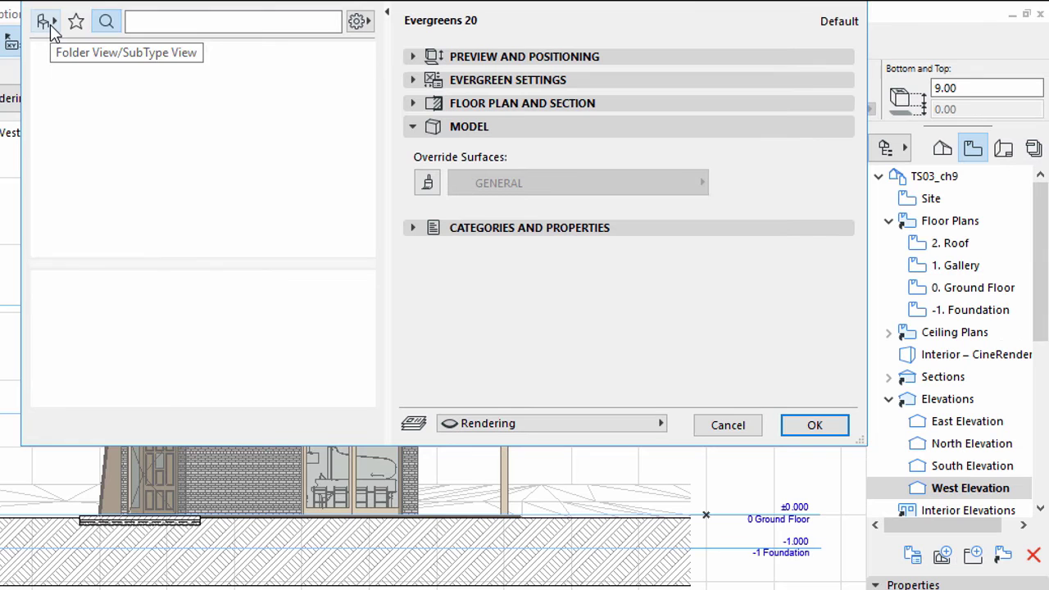
click(240, 21)
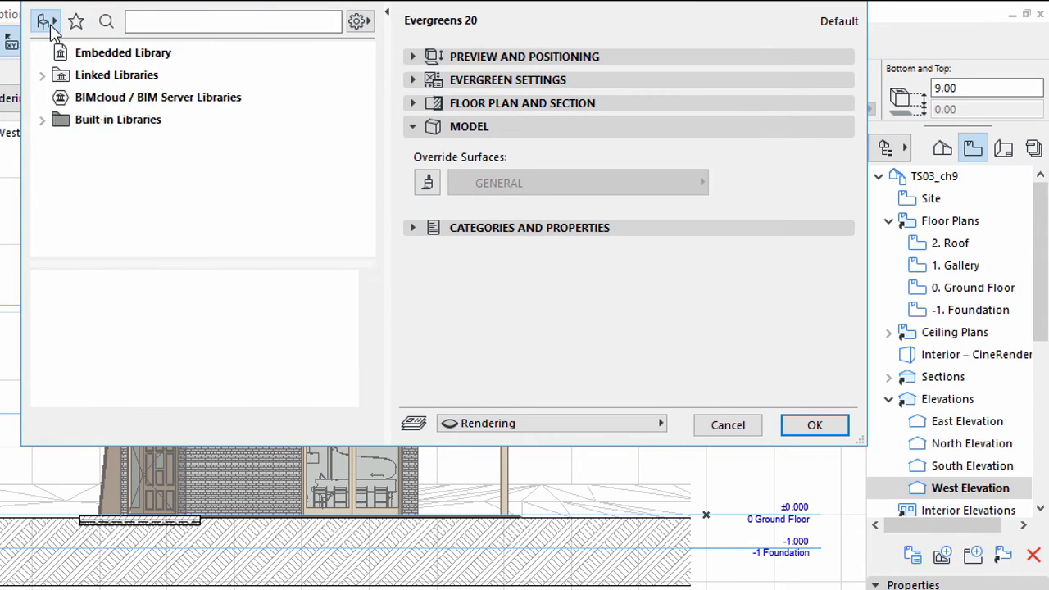
drag(78, 447, 78, 513)
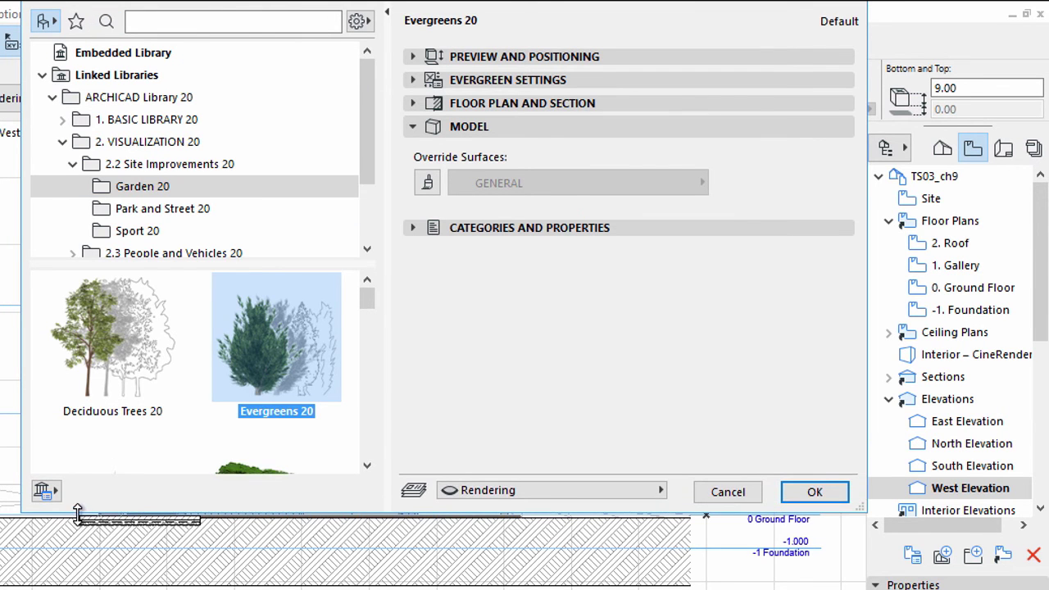
click(109, 385)
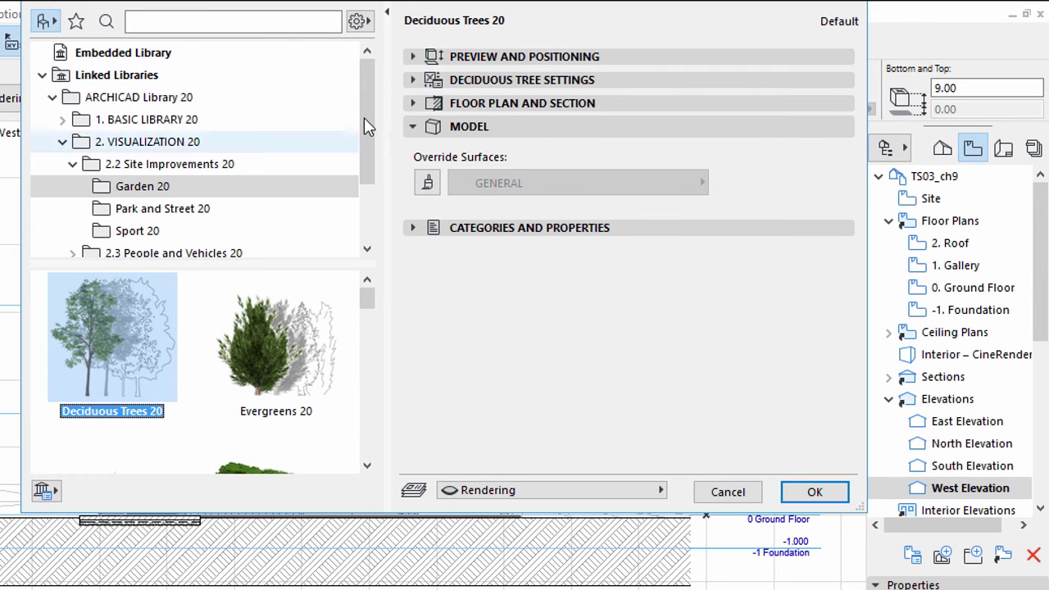
Set the deciduous tree's 2D representation to Side View with the Foggy symbol type
click(414, 56)
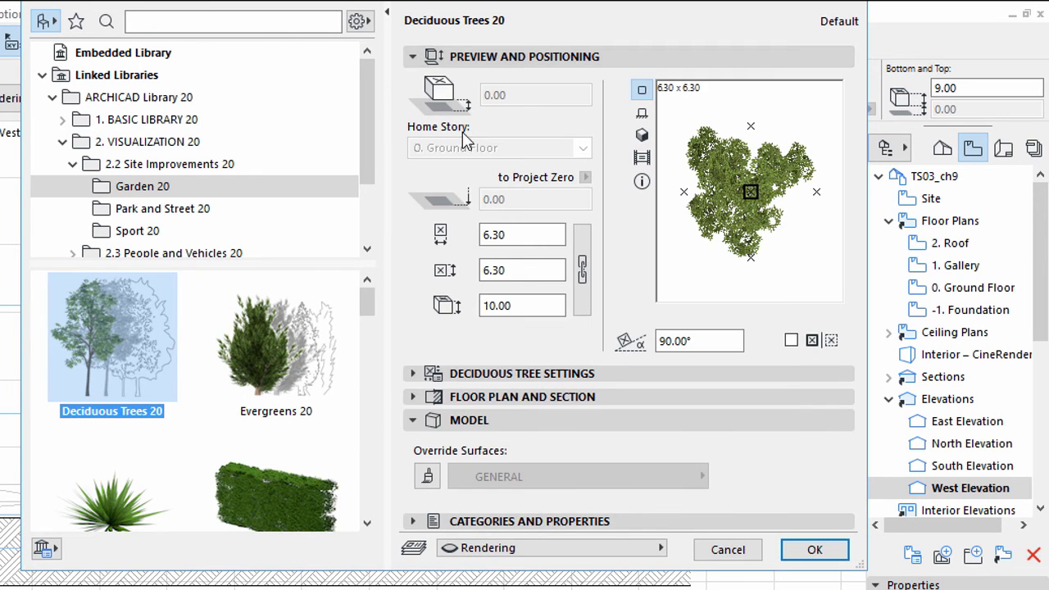
click(708, 341)
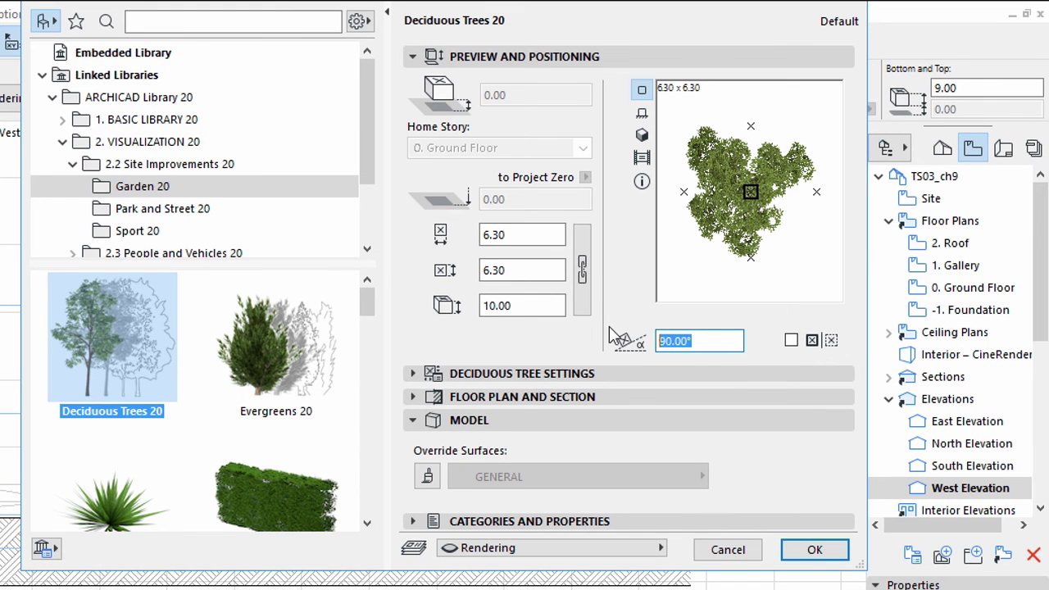
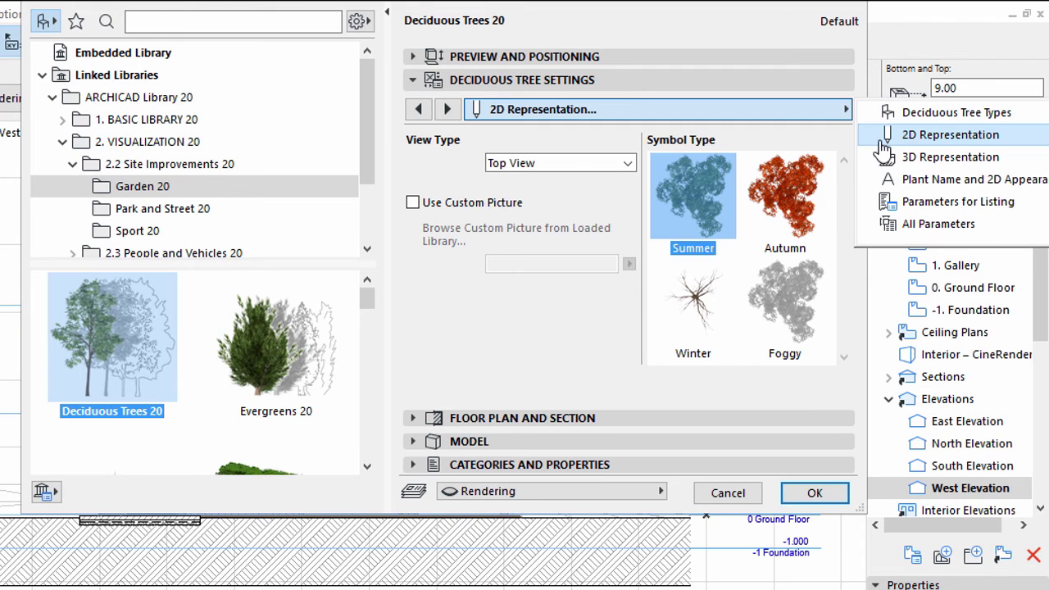
click(632, 162)
click(630, 163)
click(613, 194)
click(769, 299)
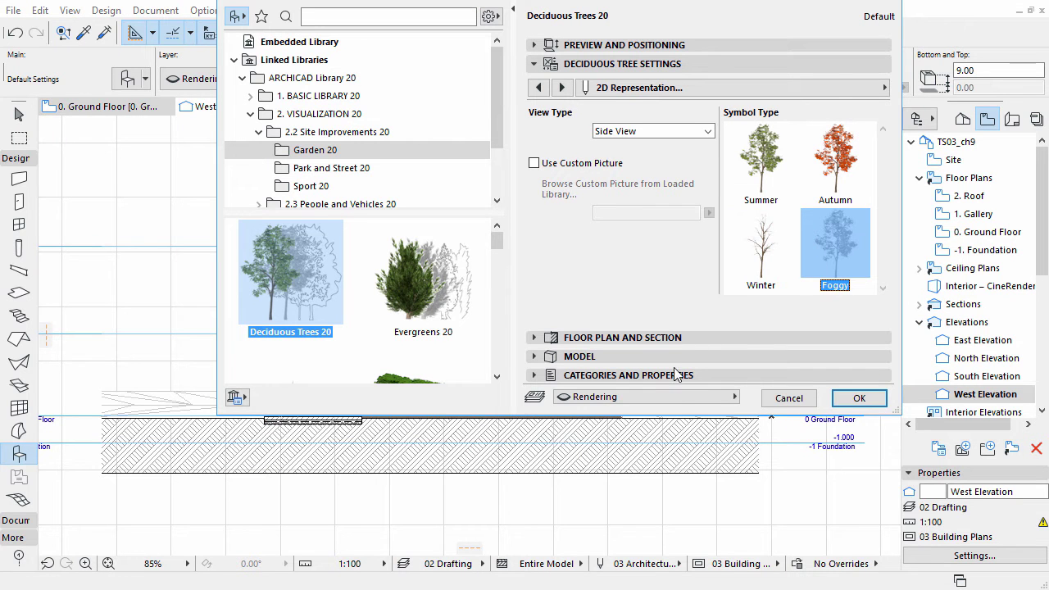
Assign the tree to the Site & Landscape - Terrain layer and place it on the ground line right of the building
click(680, 395)
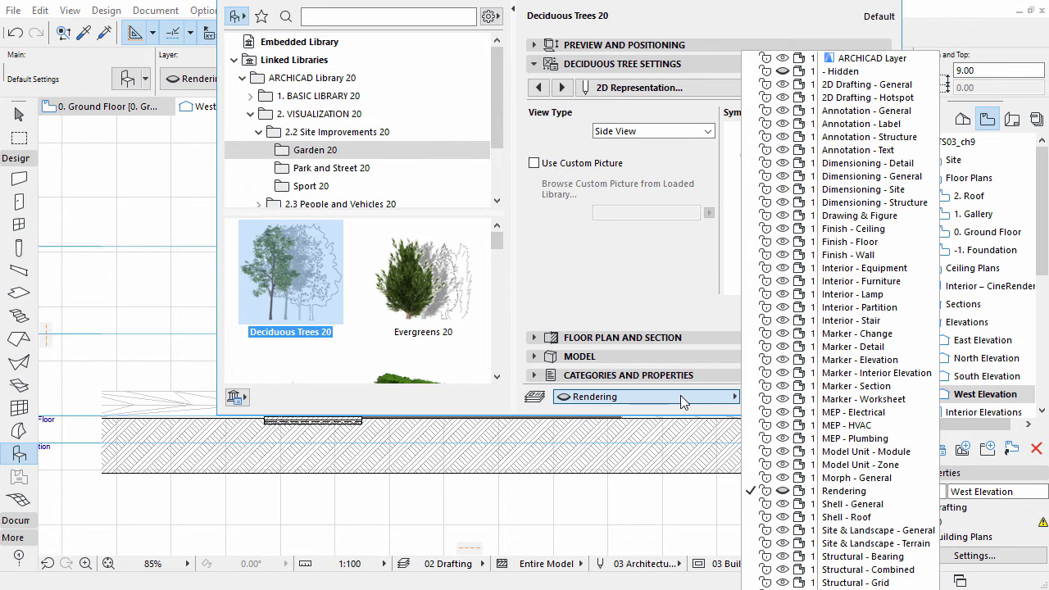
click(822, 543)
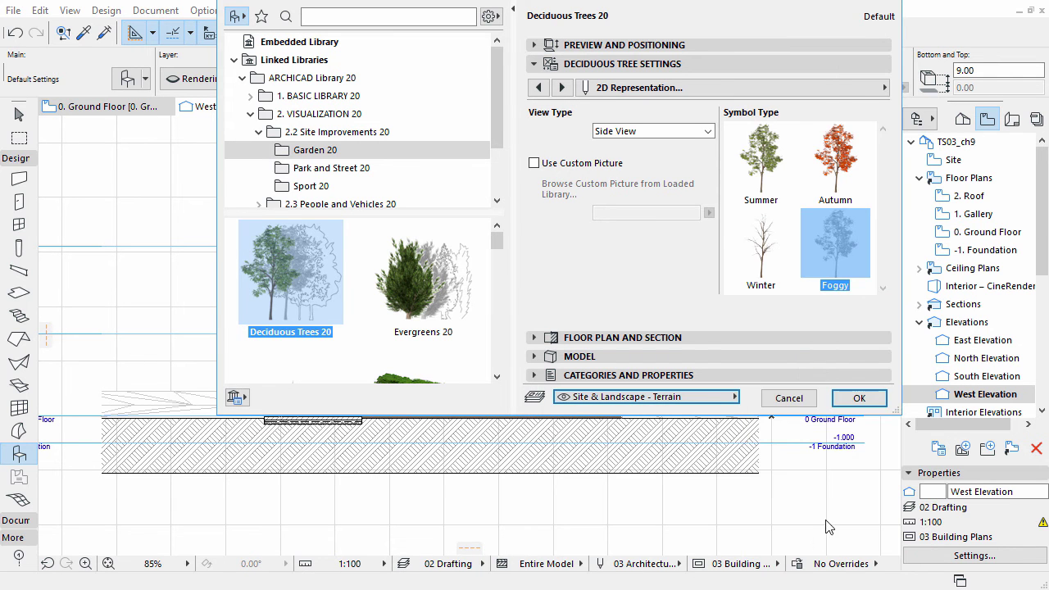
click(856, 399)
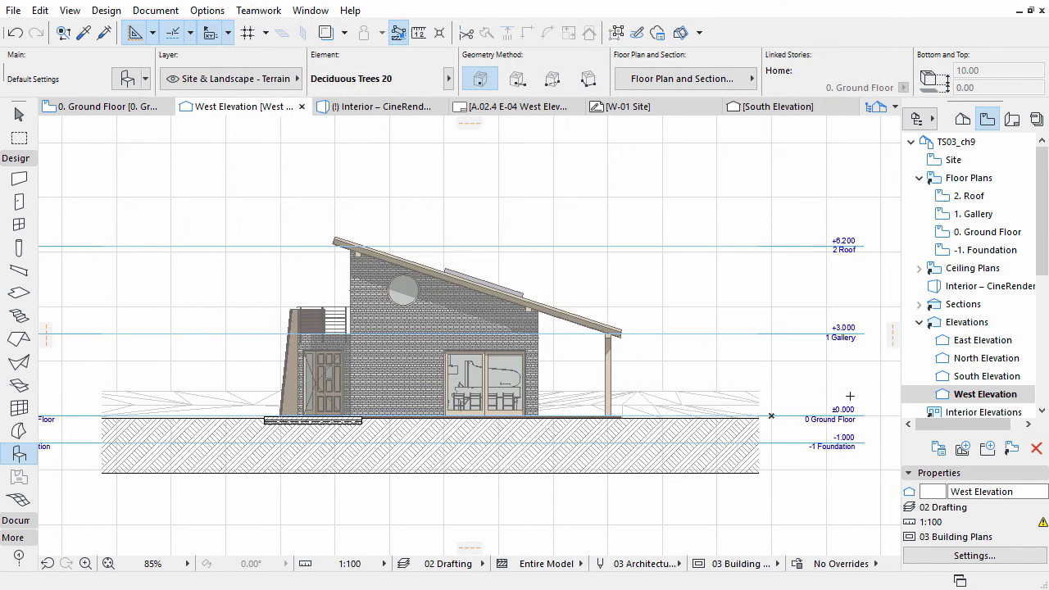
click(660, 414)
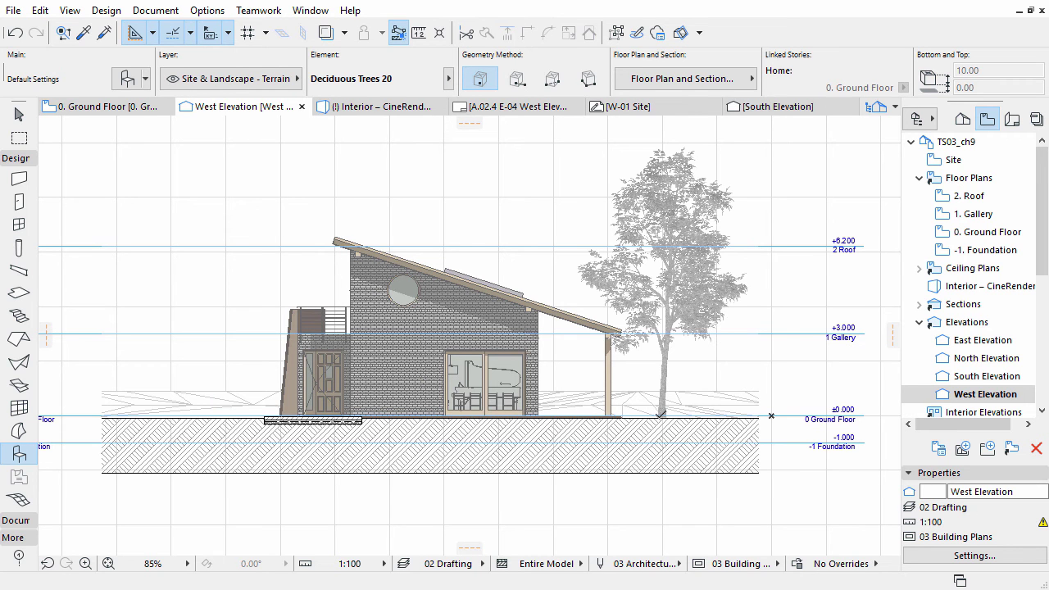
Change the default deciduous tree type to Linden, using the Foggy symbol type for its 2D representation
click(127, 79)
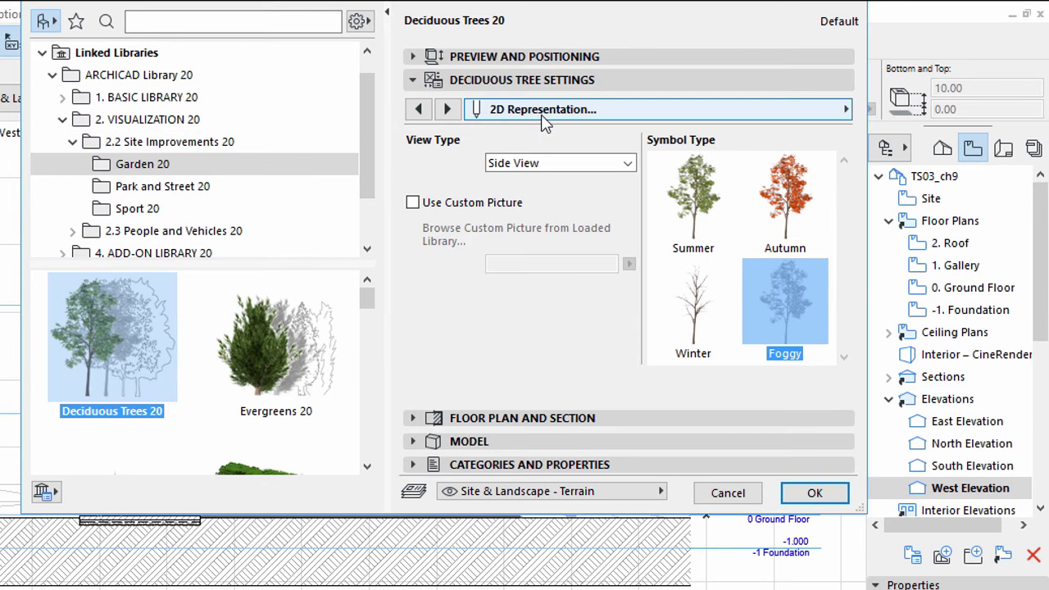
click(545, 119)
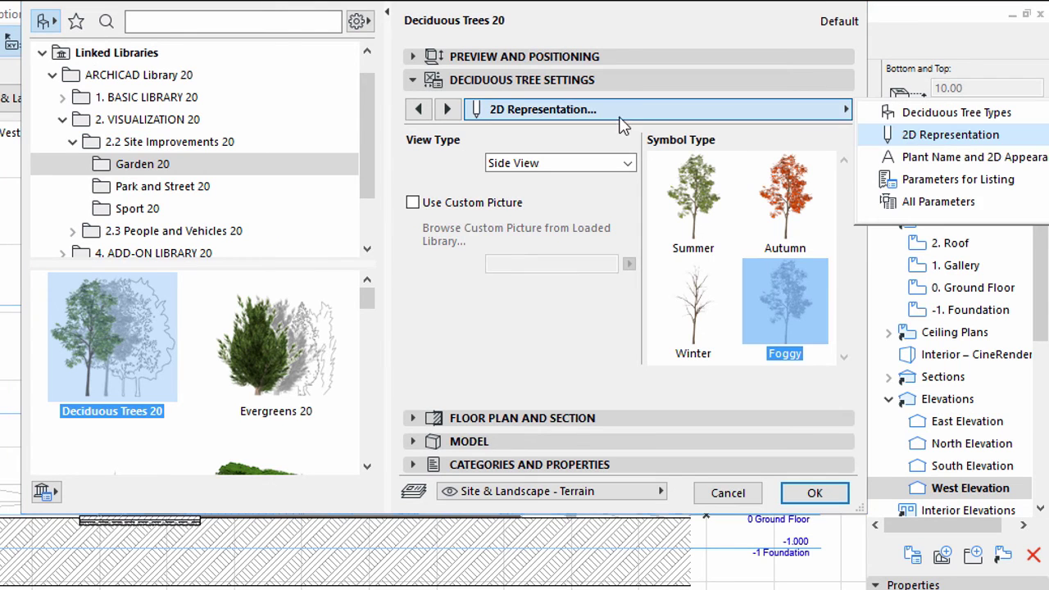
click(885, 115)
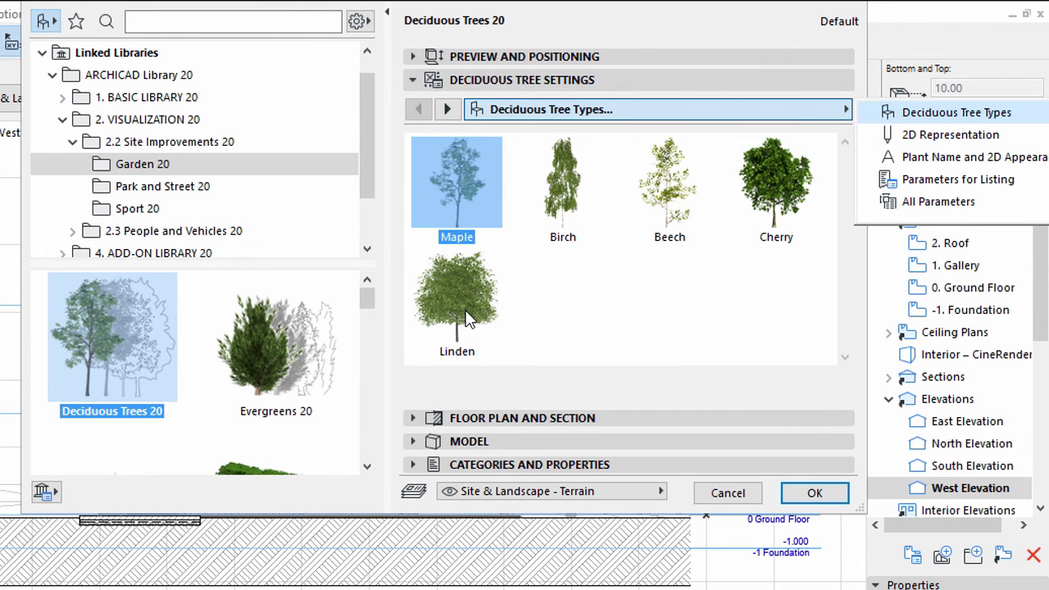
click(467, 318)
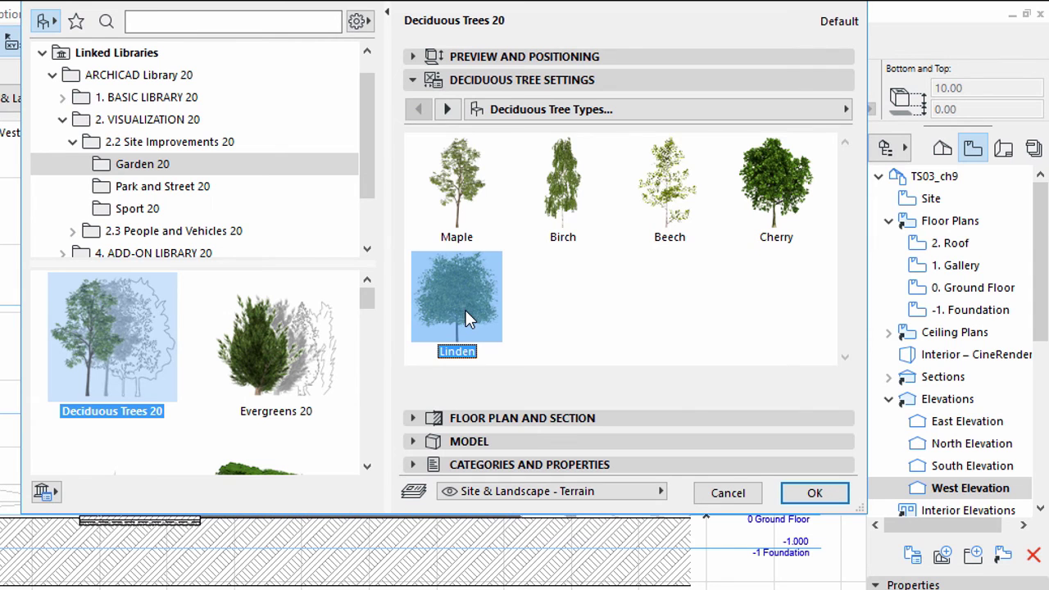
click(447, 110)
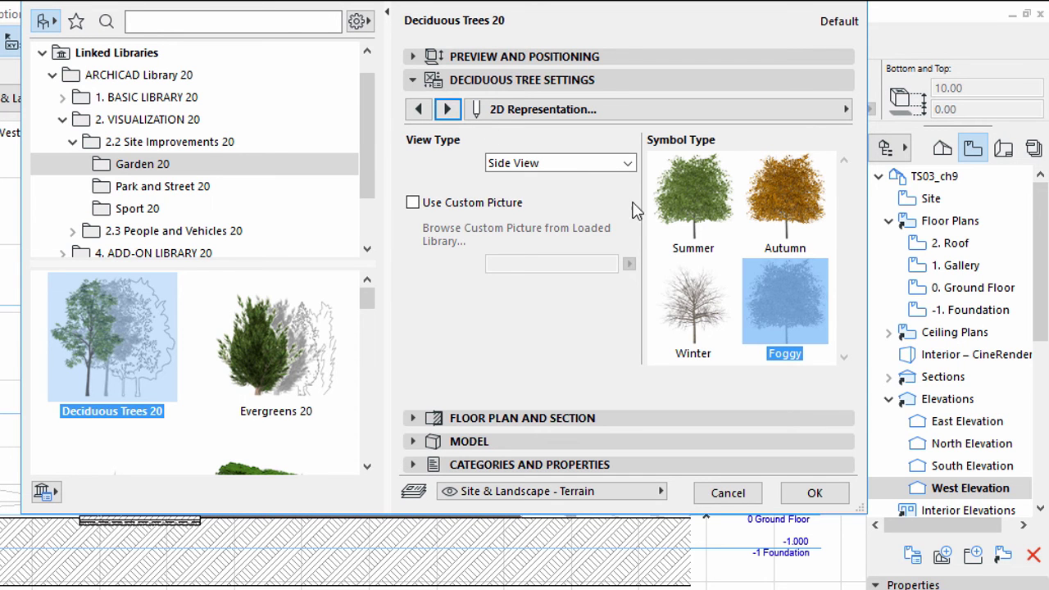
click(759, 296)
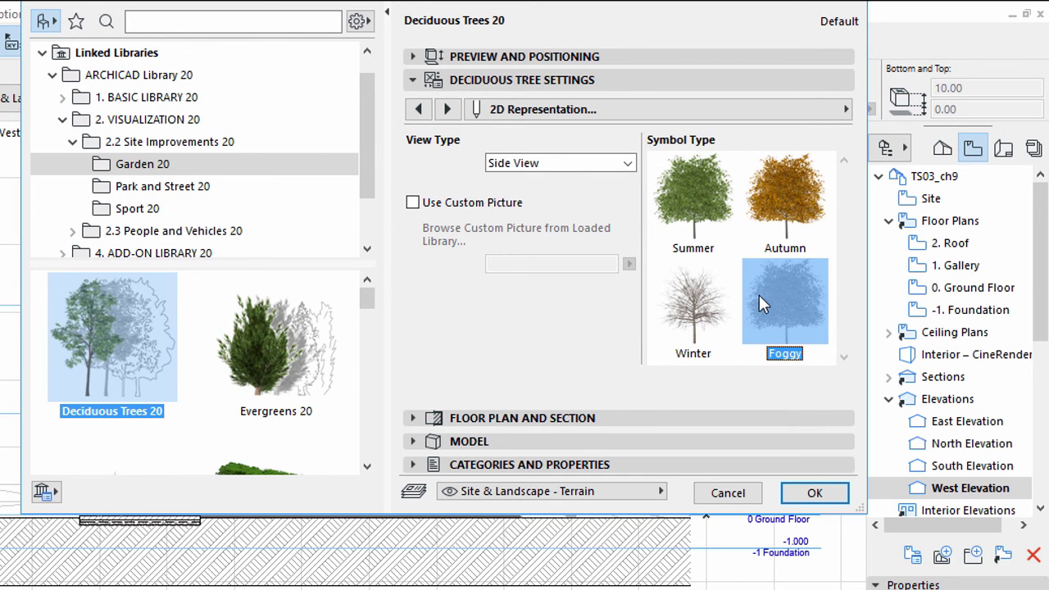
Place the linden tree on the ground line left of the building and finish placing objects
click(814, 495)
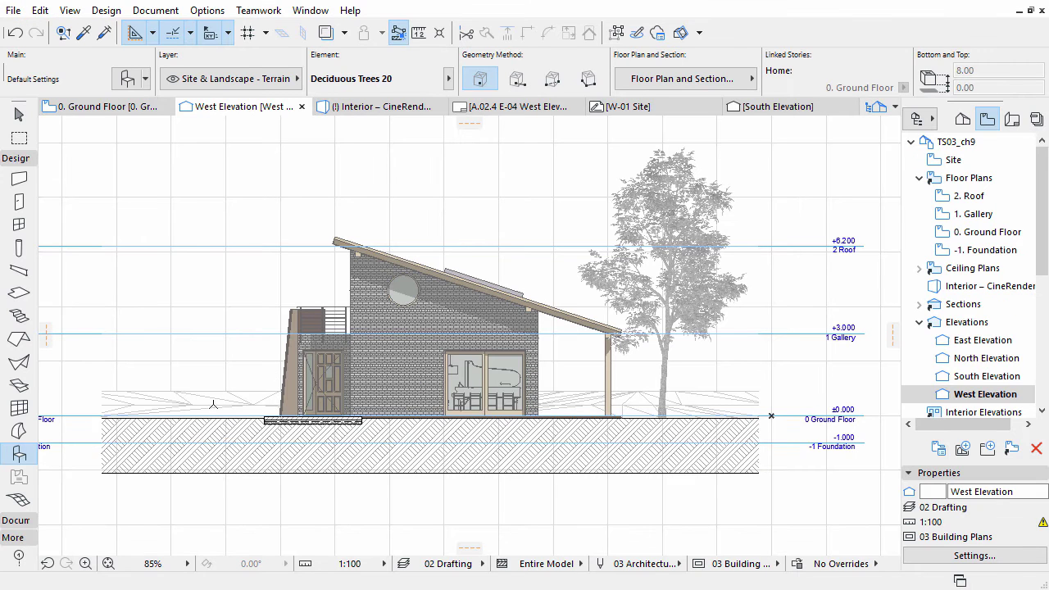
click(183, 415)
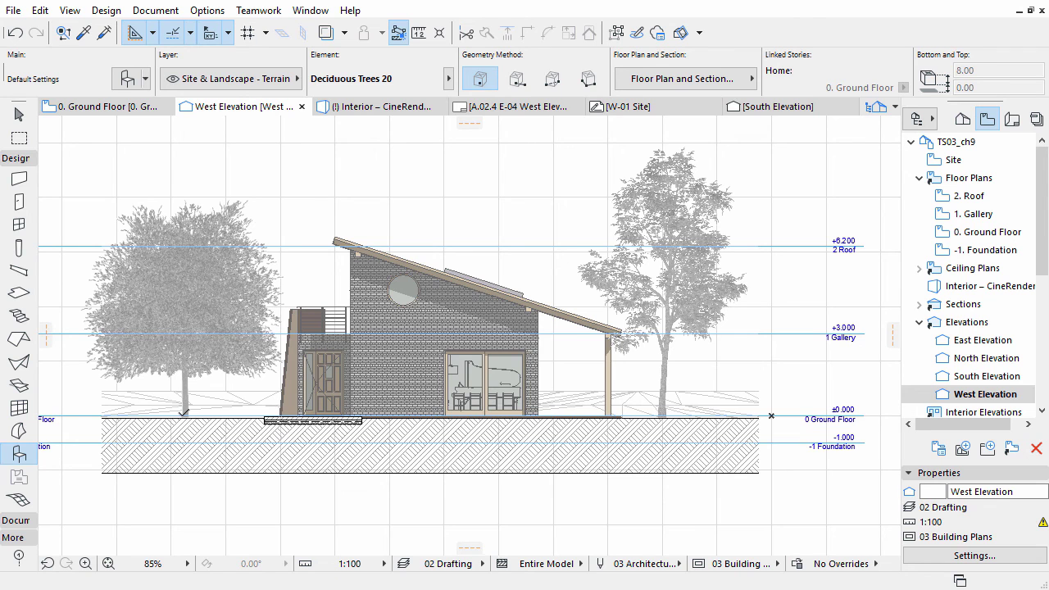
key(Escape)
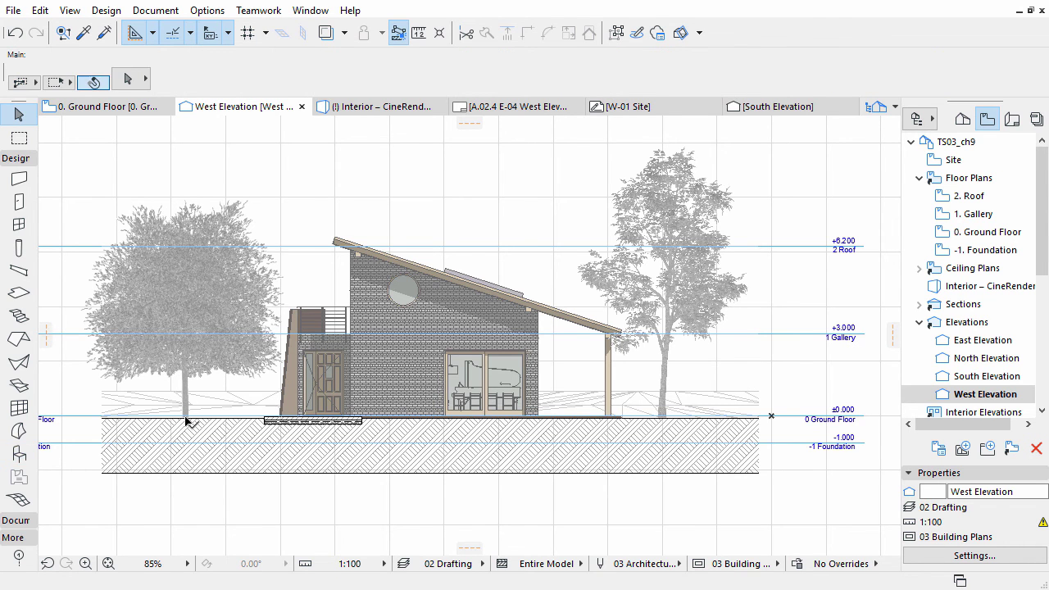
Send both deciduous trees in the West Elevation to the back of the display order and deselect them
click(186, 418)
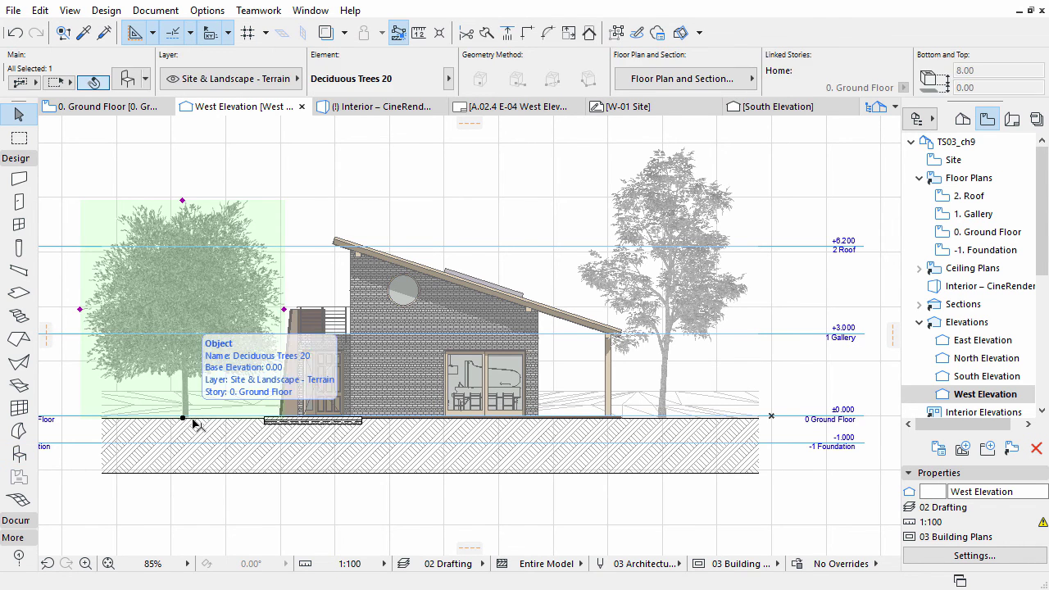
shift+click(662, 418)
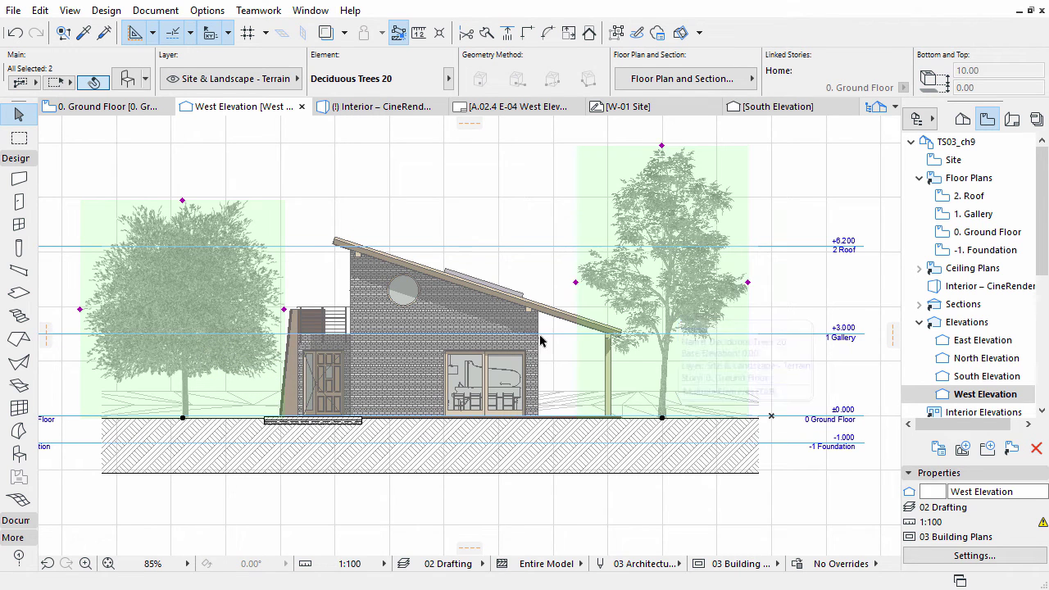
right_click(393, 208)
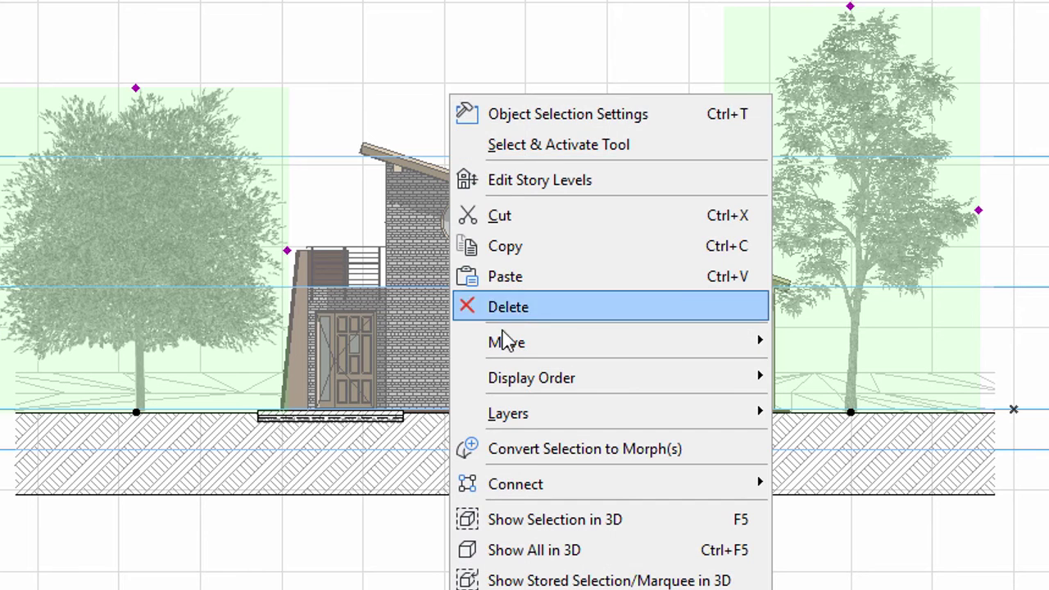
mouse_move(514, 379)
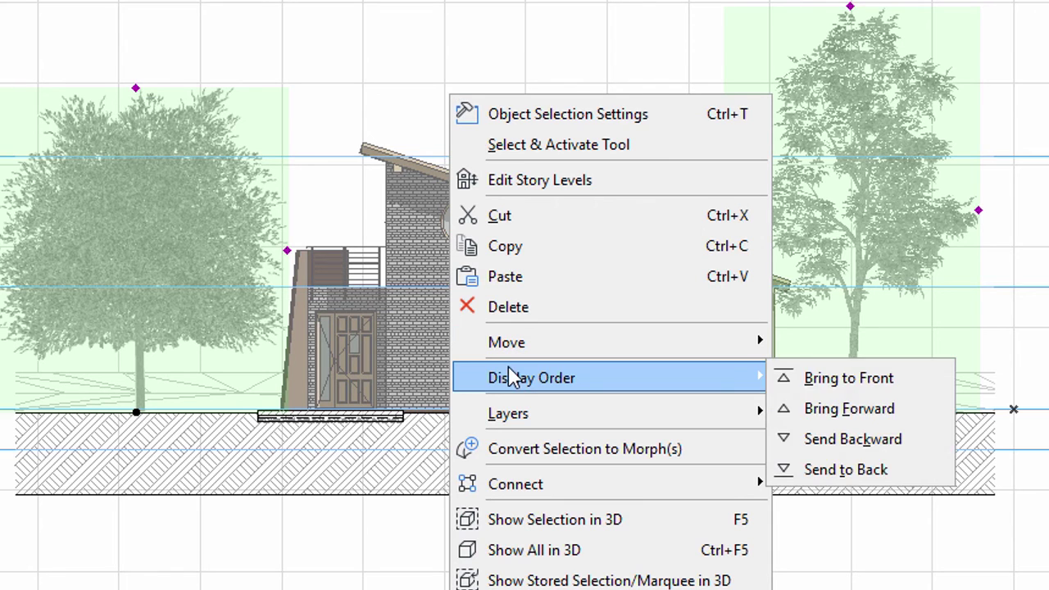
click(822, 472)
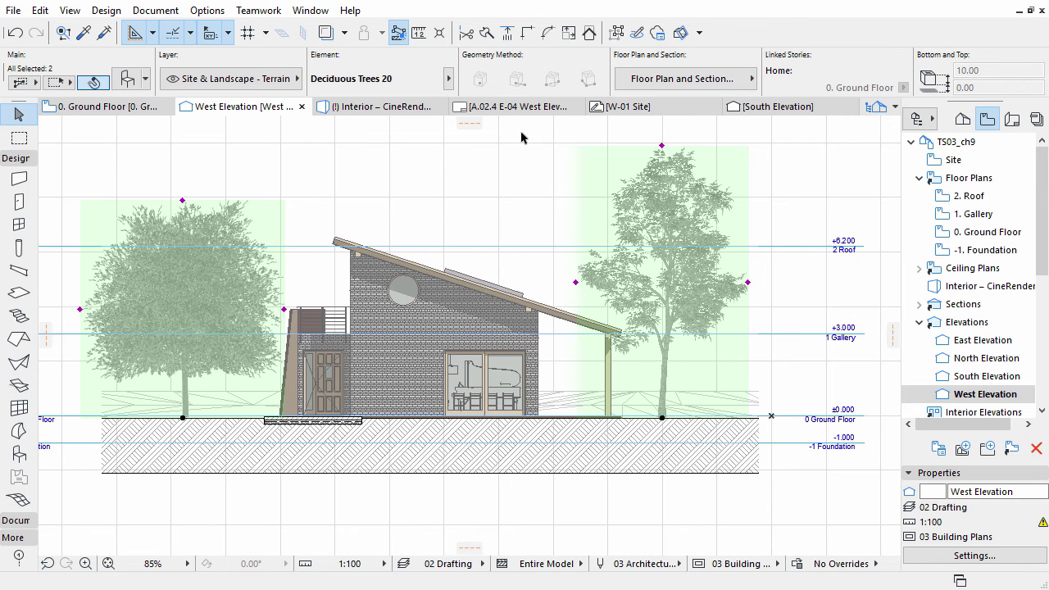
click(521, 138)
Switch to the A.02.4 E-04 West Elevation layout and open the selection settings of its placed drawing
click(510, 107)
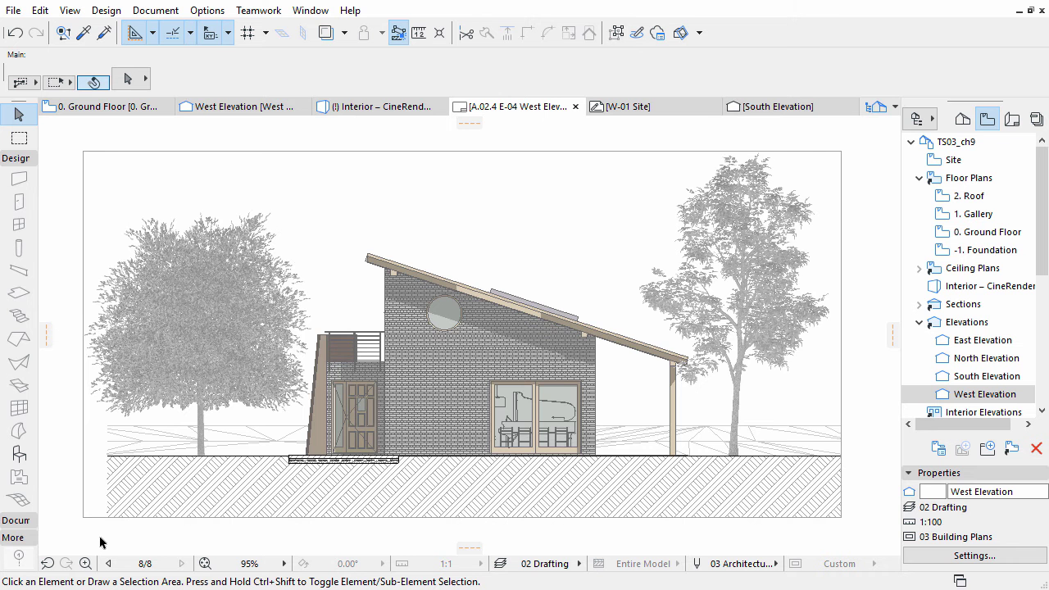
scroll(779, 448, down, 5)
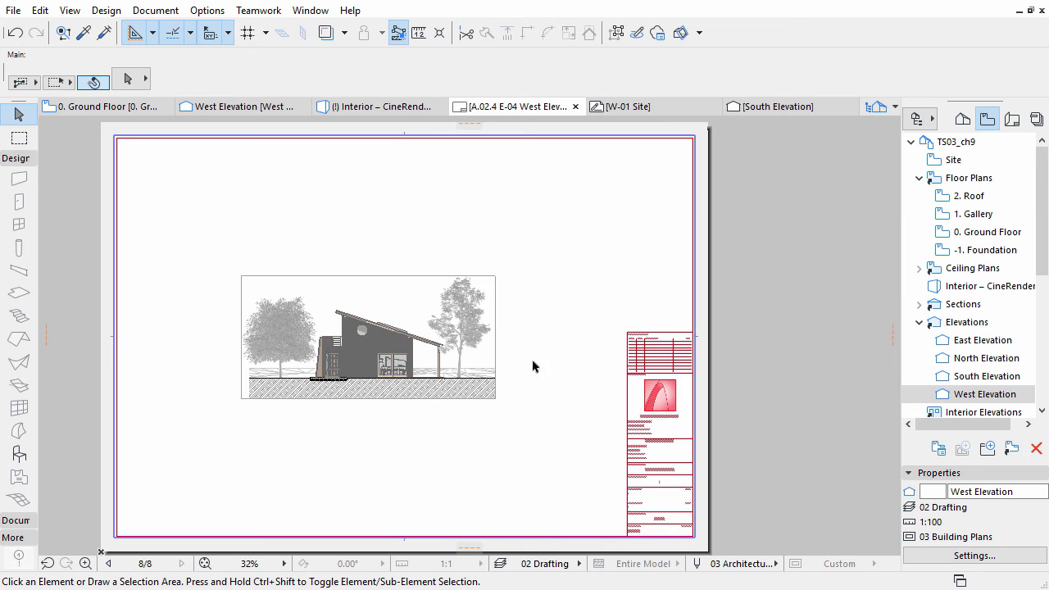
click(494, 280)
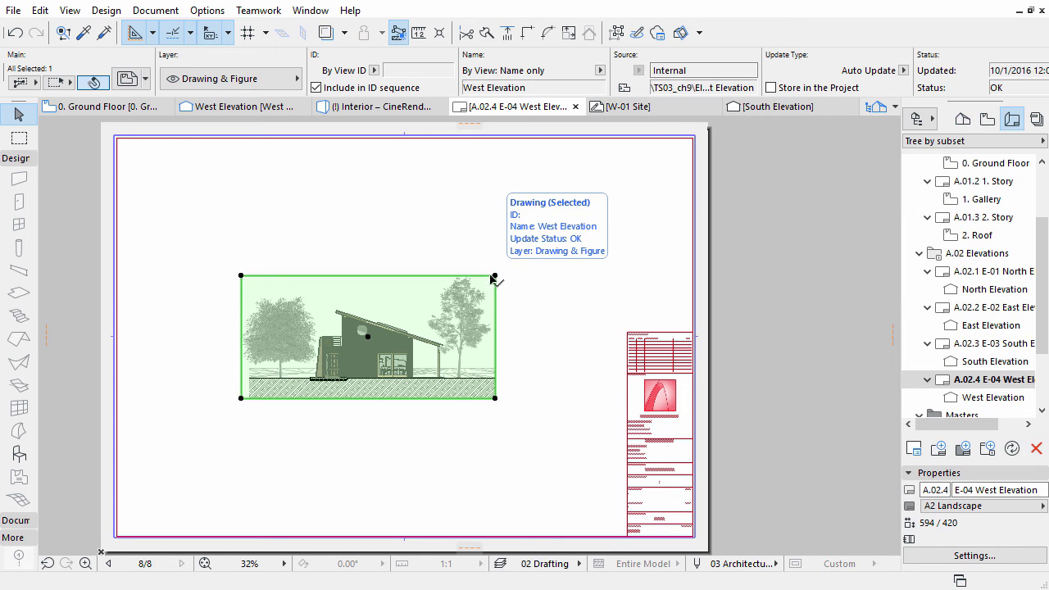
click(134, 83)
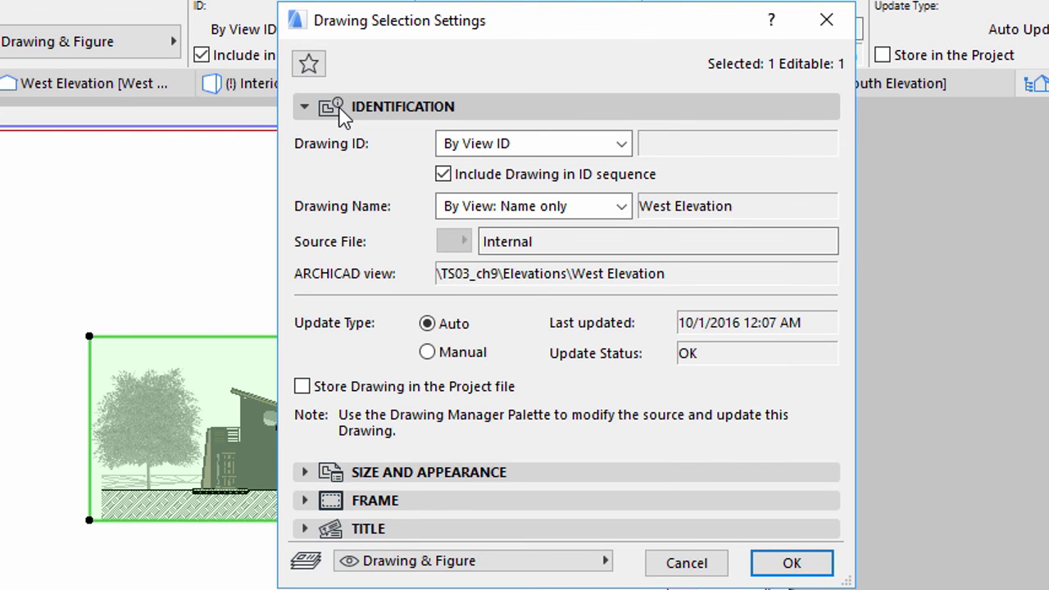
Set the West Elevation drawing's colors to Black and White in its size and appearance settings
click(342, 110)
click(304, 135)
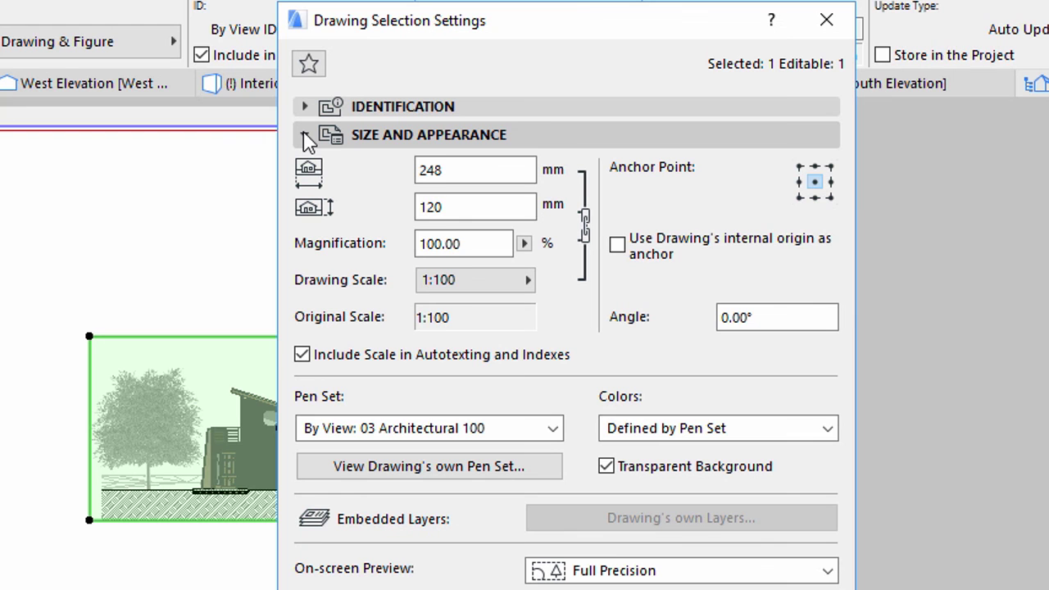
click(828, 429)
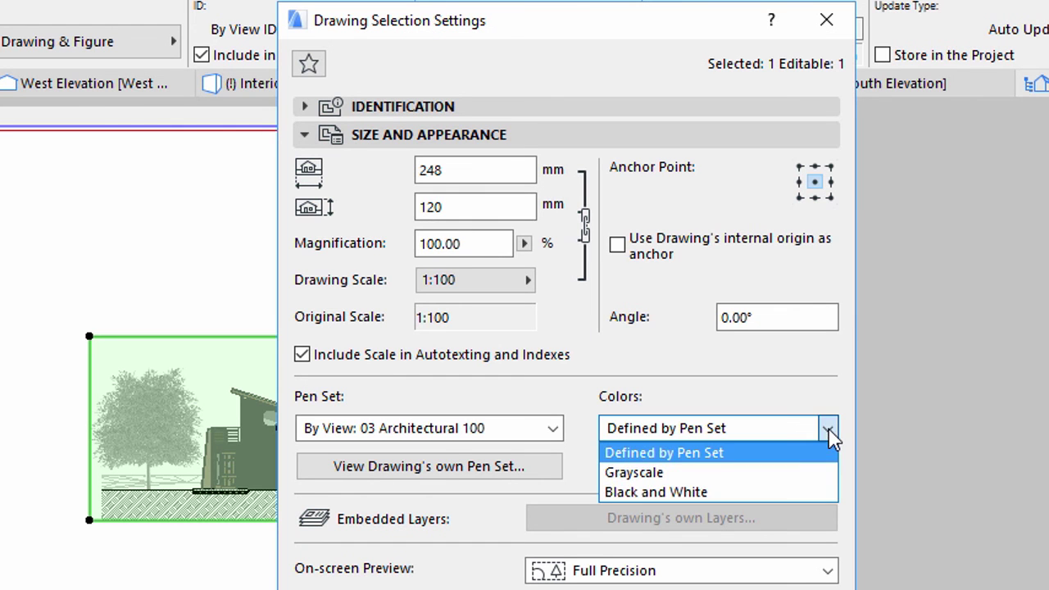
click(755, 492)
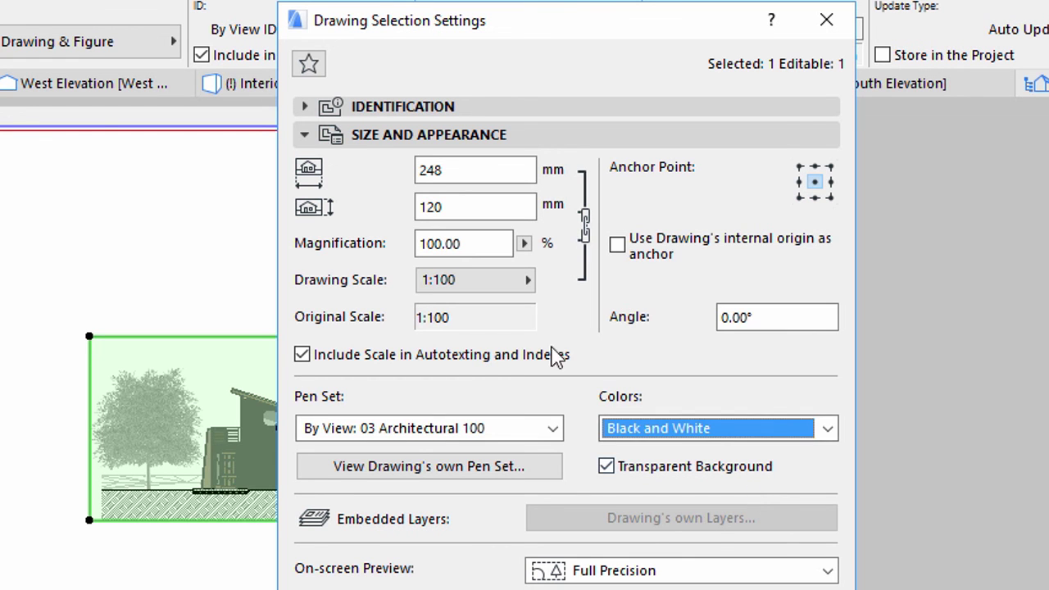
click(307, 138)
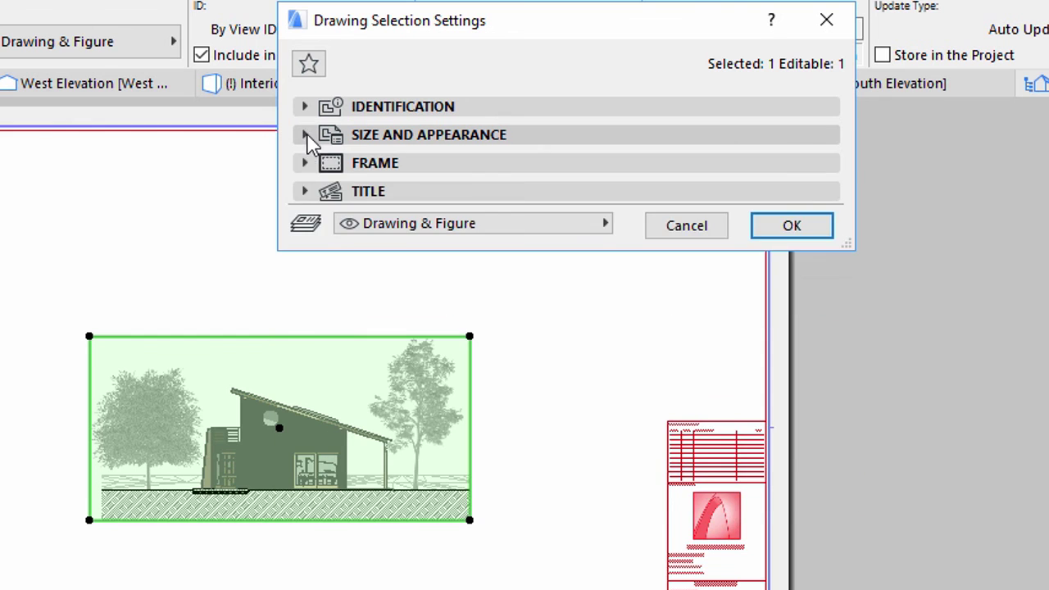
Review the frame settings, give the West Elevation drawing the Built-in Drawing Title, and apply the changes
click(305, 165)
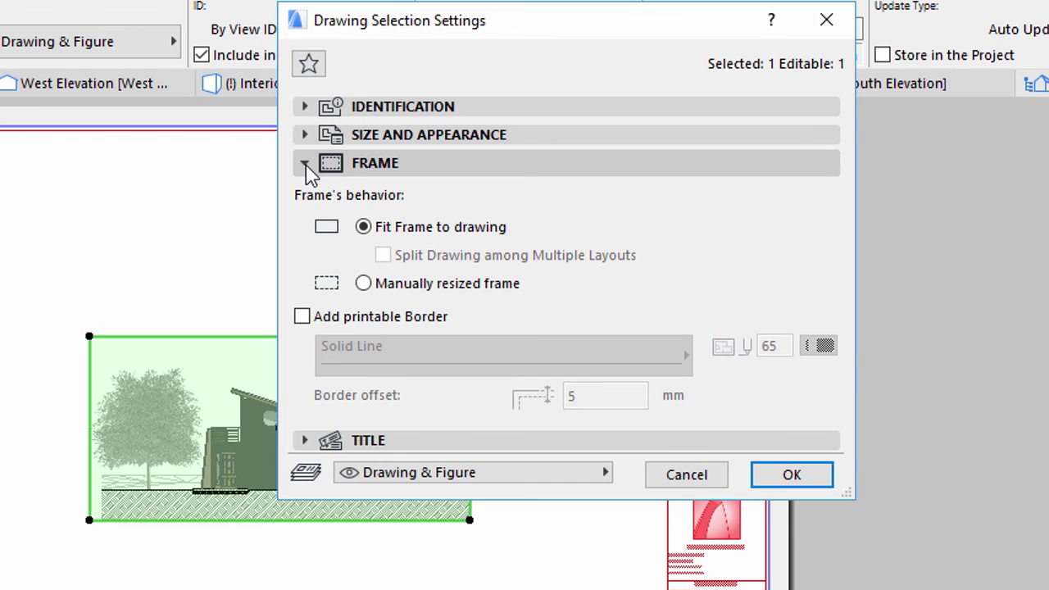
click(306, 164)
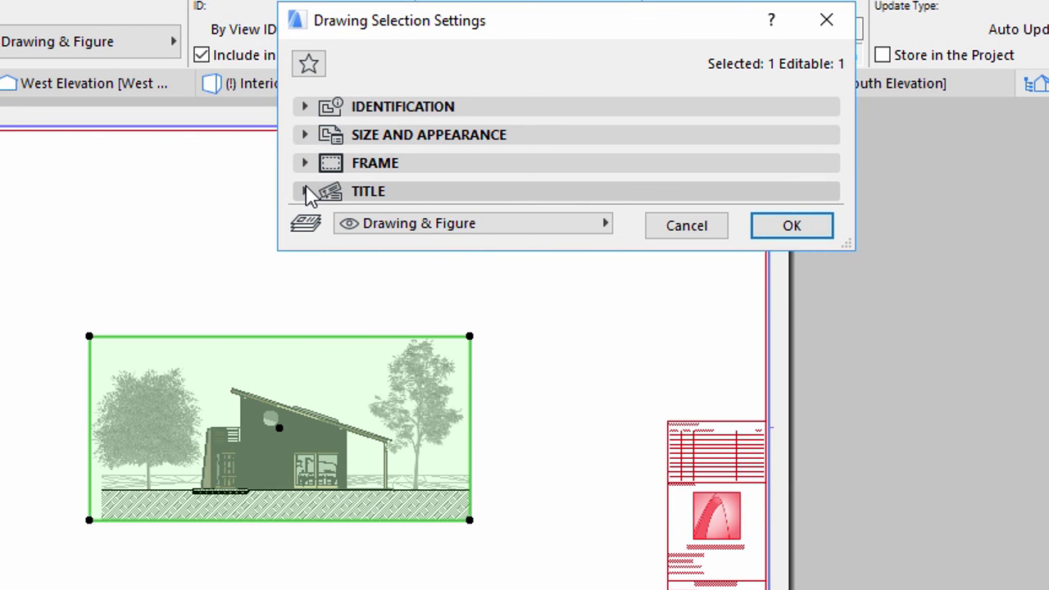
click(306, 191)
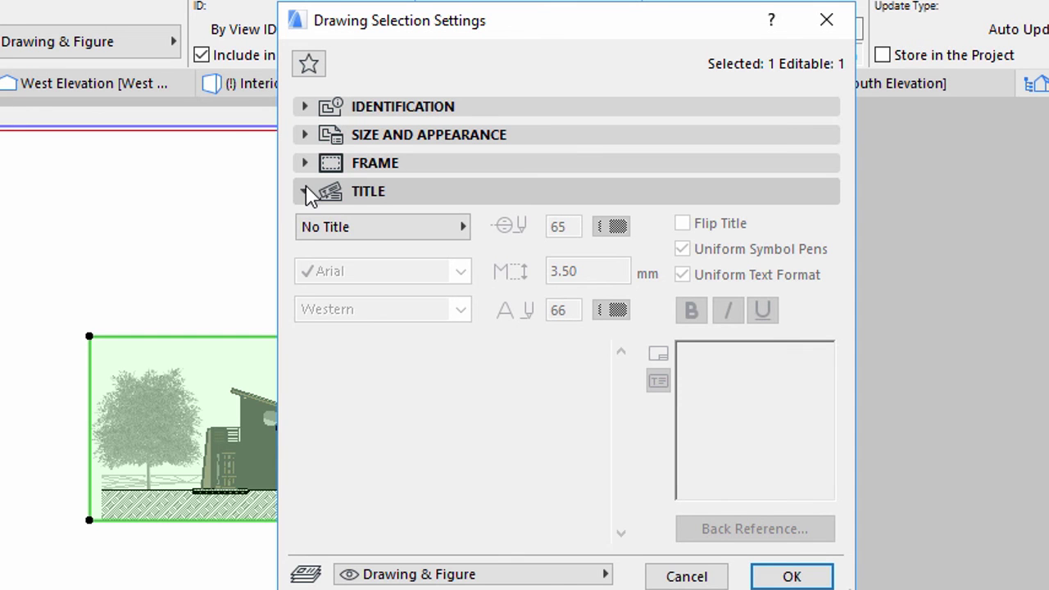
click(462, 233)
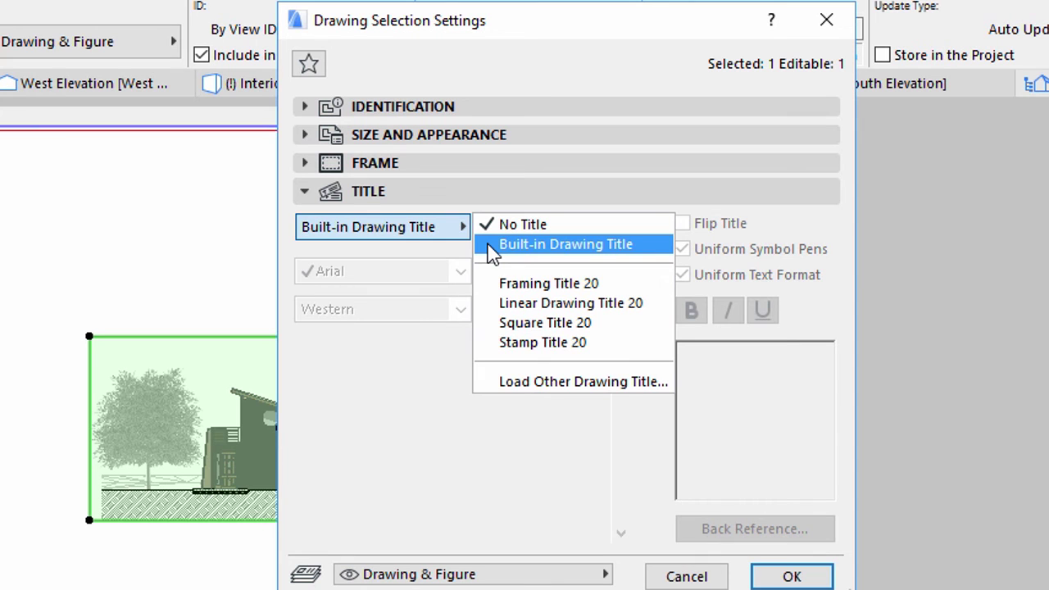
click(492, 252)
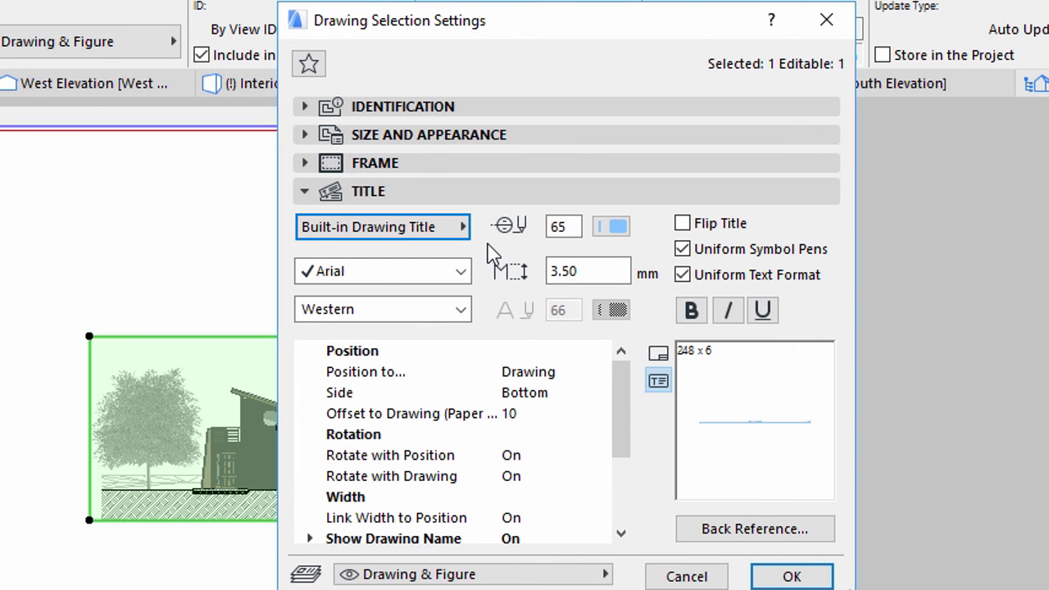
click(792, 578)
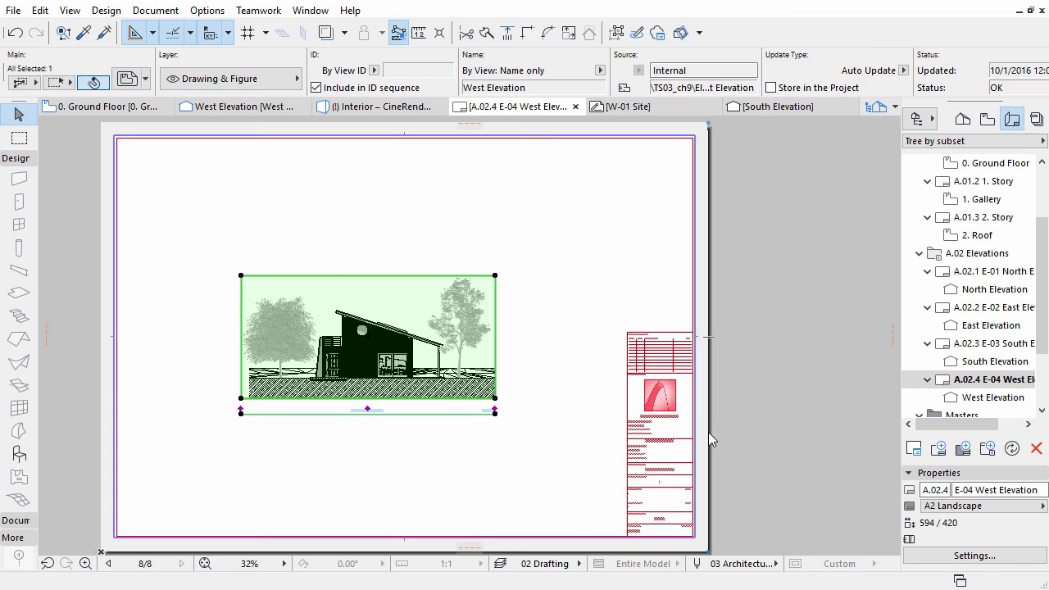
click(85, 564)
click(222, 258)
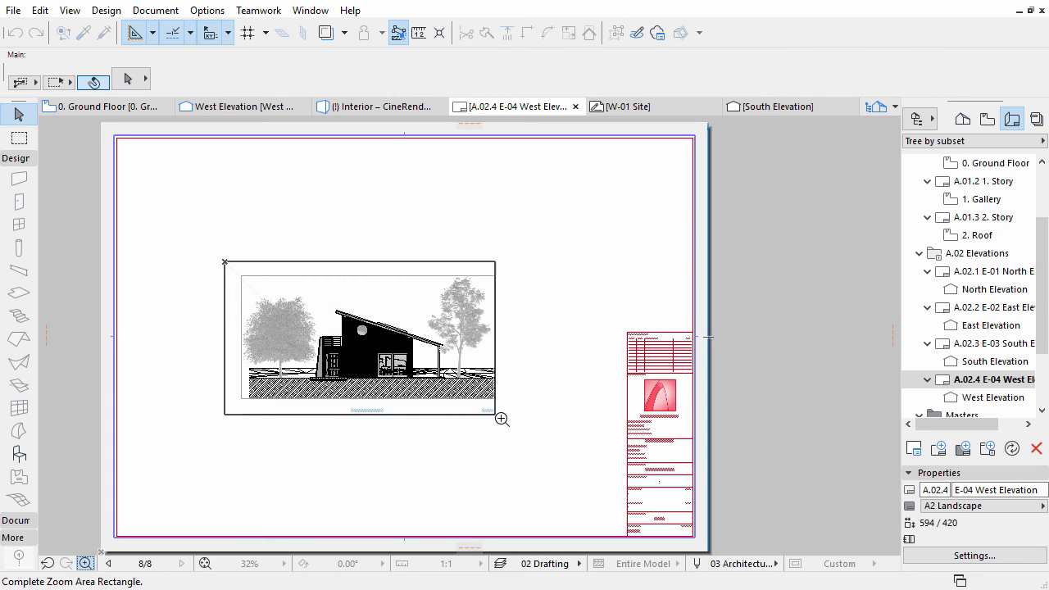
click(510, 423)
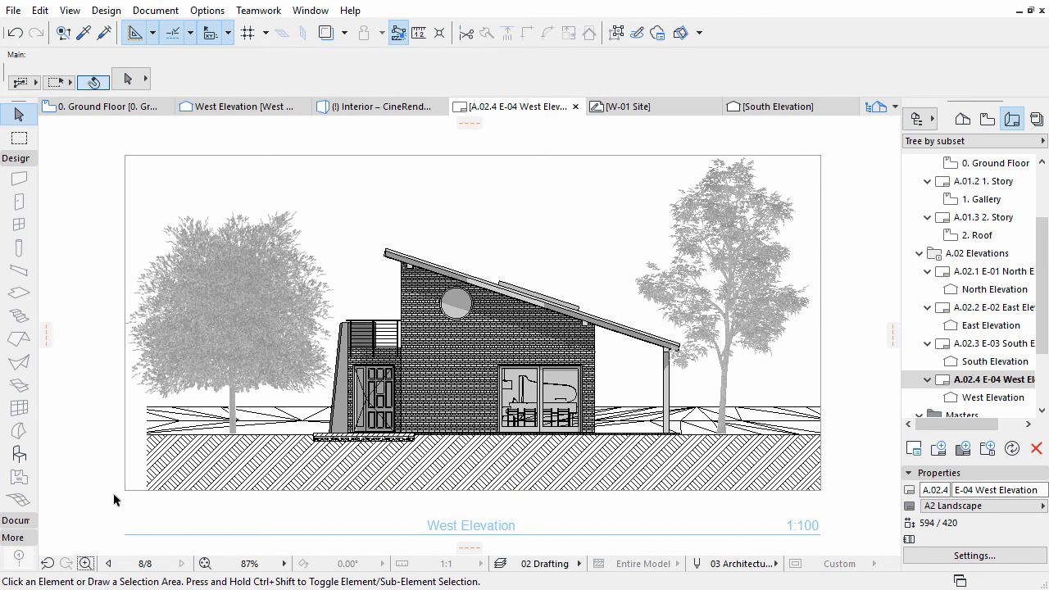